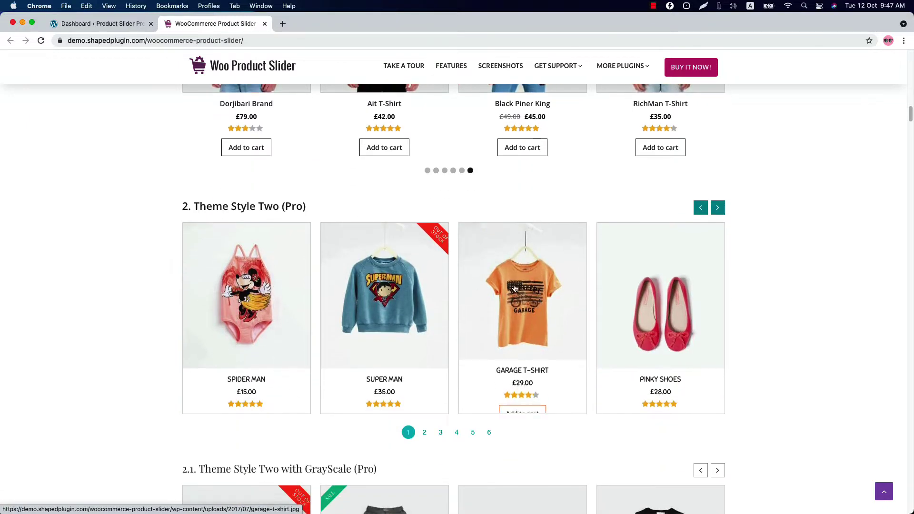
Look through the WooCommerce product slider demo page, examining theme styles two to five
{"action": "scroll", "coordinate": [513, 300], "scroll_direction": "down", "scroll_amount": 5}
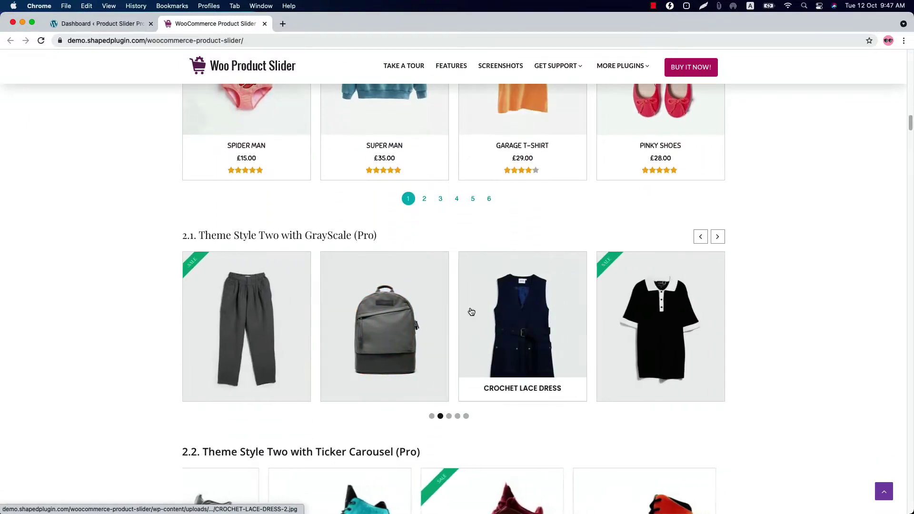
{"action": "scroll", "coordinate": [418, 316], "scroll_direction": "down", "scroll_amount": 4}
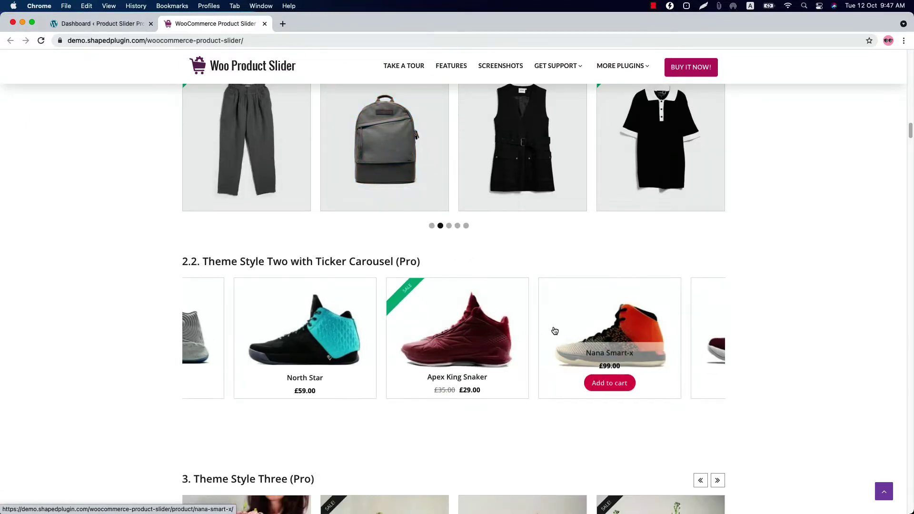
{"action": "scroll", "coordinate": [426, 299], "scroll_direction": "down", "scroll_amount": 4}
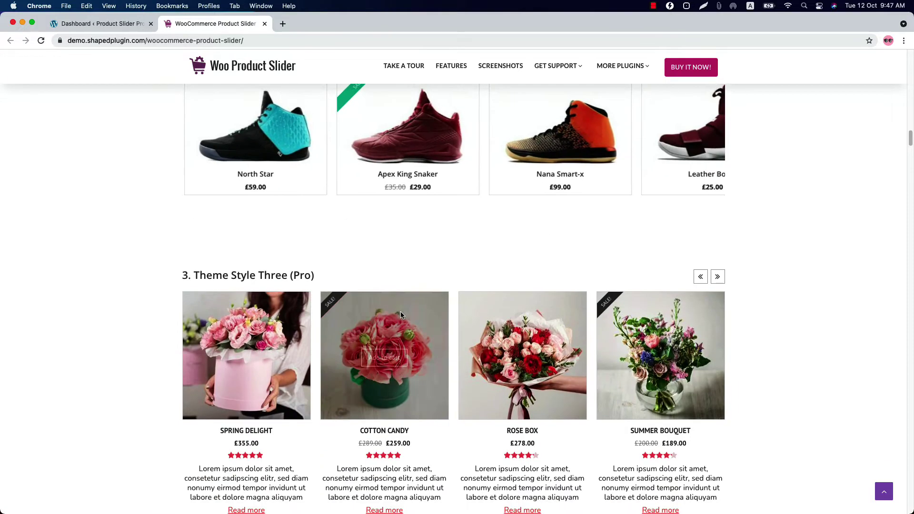
{"action": "scroll", "coordinate": [464, 334], "scroll_direction": "down", "scroll_amount": 4}
{"action": "scroll", "coordinate": [463, 334], "scroll_direction": "down", "scroll_amount": 5}
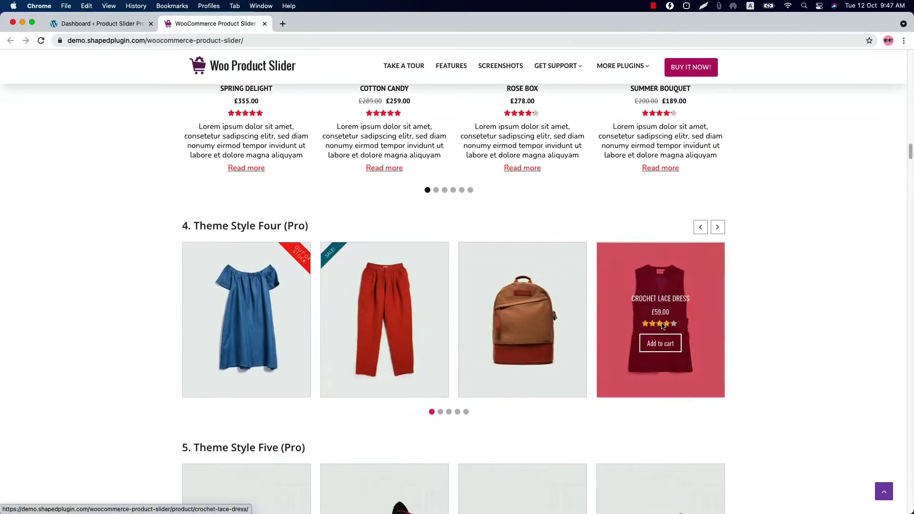
{"action": "scroll", "coordinate": [470, 349], "scroll_direction": "down", "scroll_amount": 3}
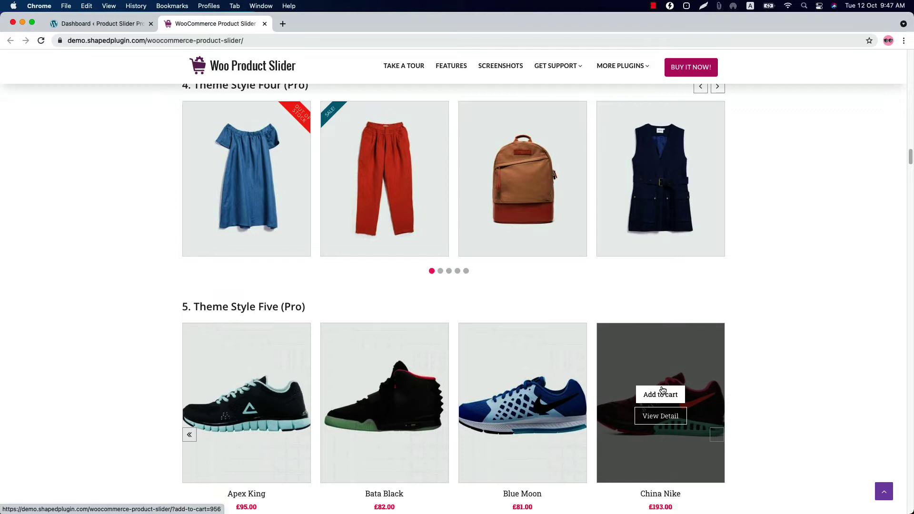
{"action": "scroll", "coordinate": [662, 390], "scroll_direction": "up", "scroll_amount": 10}
Switch to the WordPress dashboard and add a new product slider titled "Best Selling Products"
{"action": "left_click", "coordinate": [115, 24]}
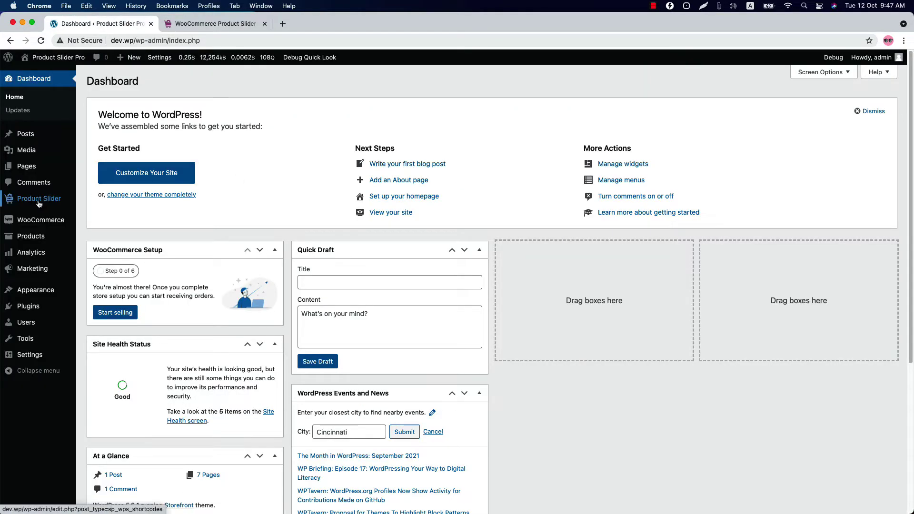
{"action": "left_click", "coordinate": [35, 203]}
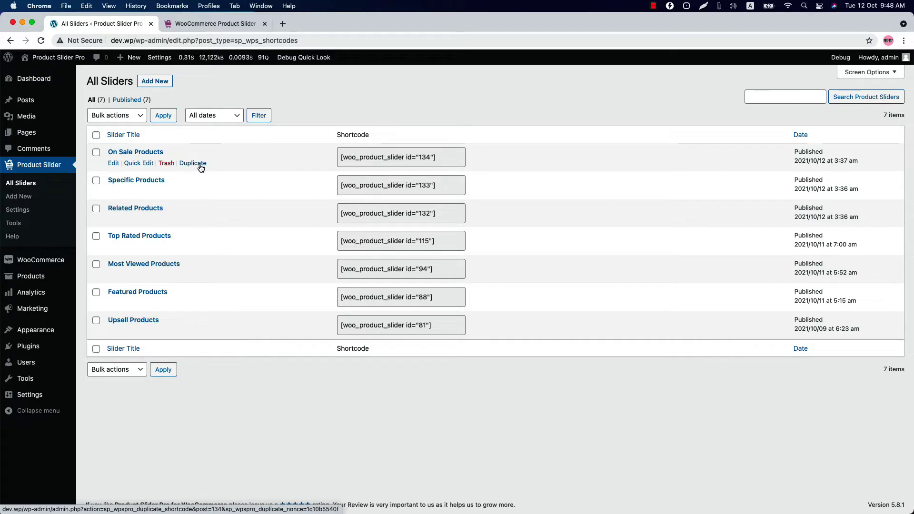
{"action": "left_click", "coordinate": [164, 84]}
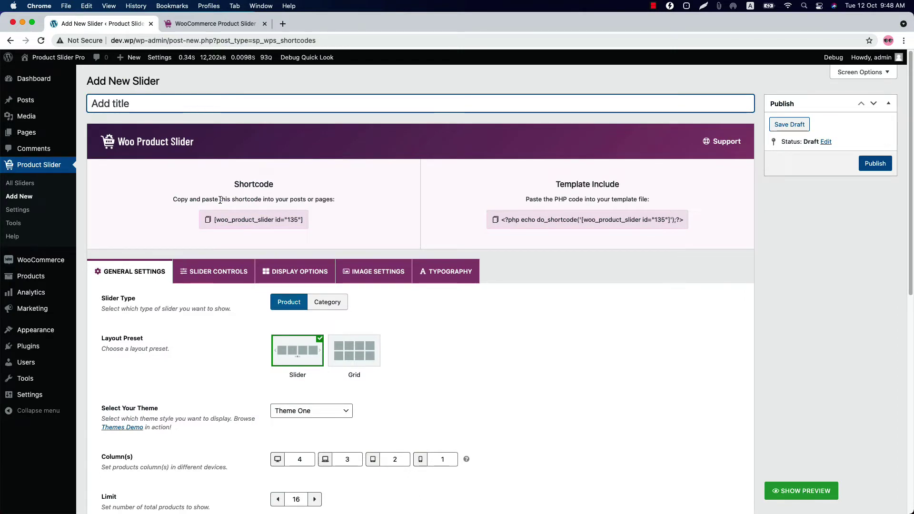
{"action": "type", "text": "B"}
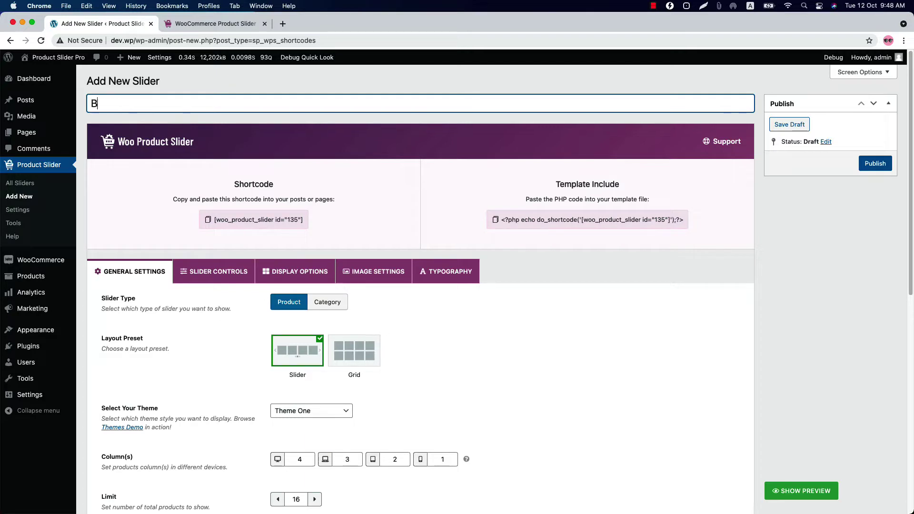
{"action": "type", "text": "est Selling Products"}
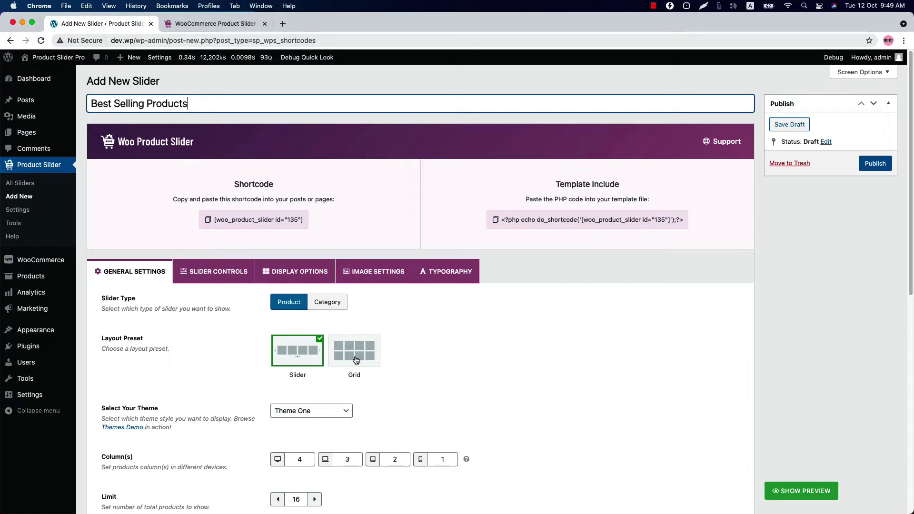
Look through the available slider themes, keep Theme One, and show the slider's live preview
{"action": "scroll", "coordinate": [355, 357], "scroll_direction": "down", "scroll_amount": 3}
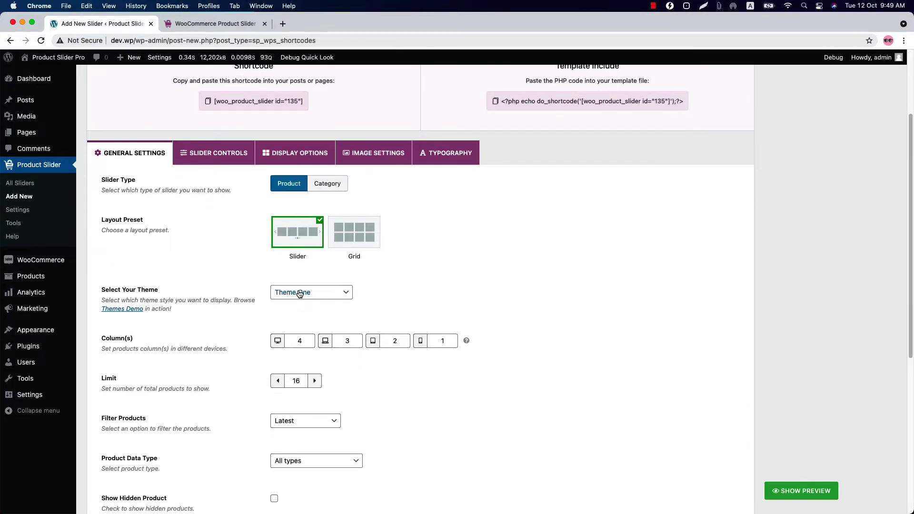
{"action": "left_click", "coordinate": [299, 292]}
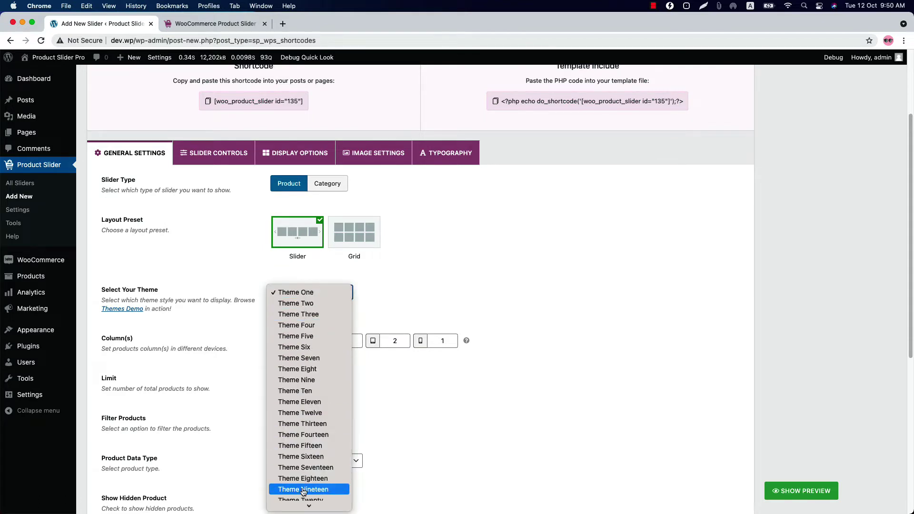
{"action": "mouse_move", "coordinate": [303, 509]}
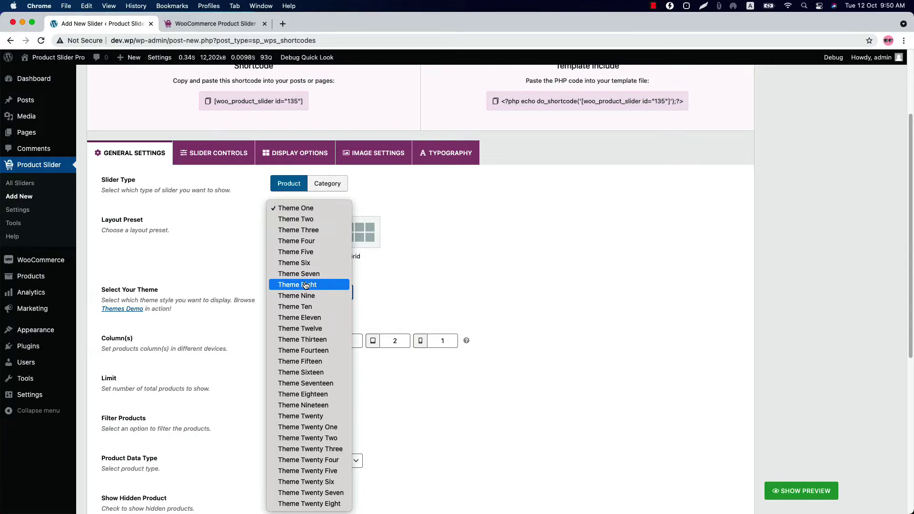
{"action": "left_click", "coordinate": [388, 288]}
{"action": "left_click", "coordinate": [330, 298]}
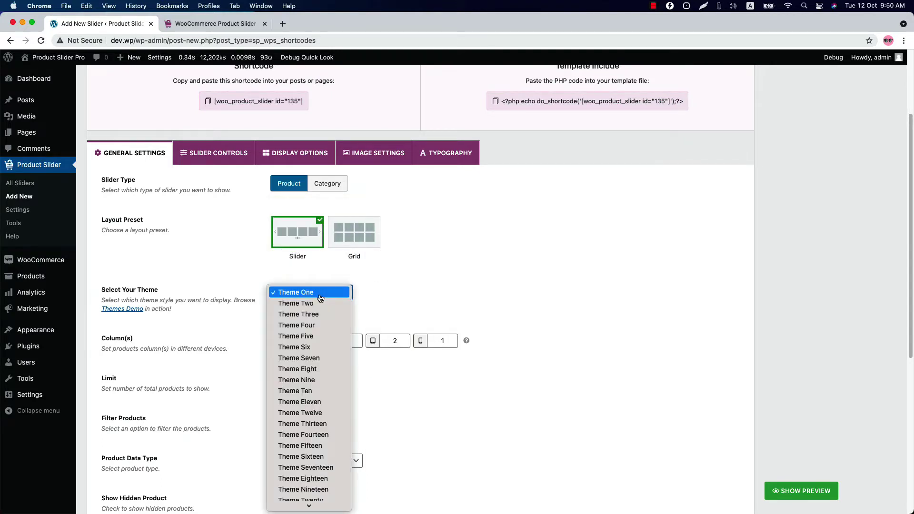
{"action": "left_click", "coordinate": [412, 294]}
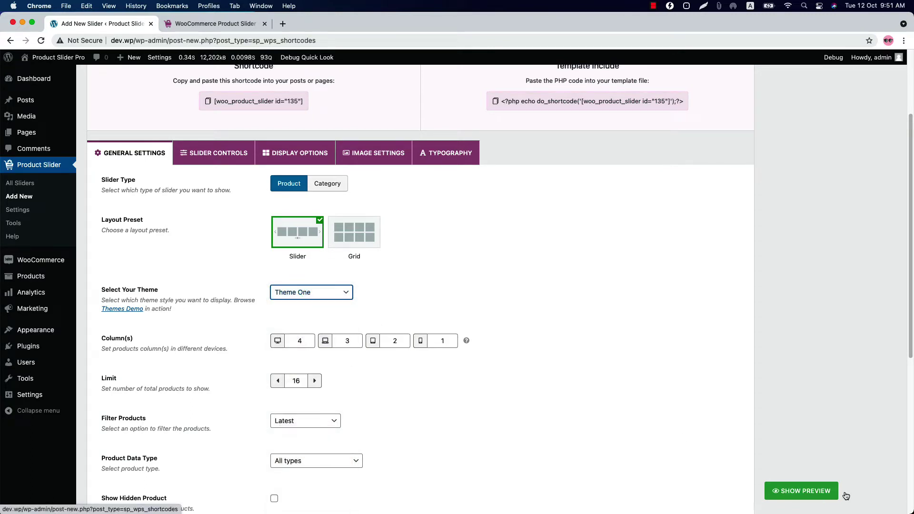
{"action": "left_click", "coordinate": [804, 491]}
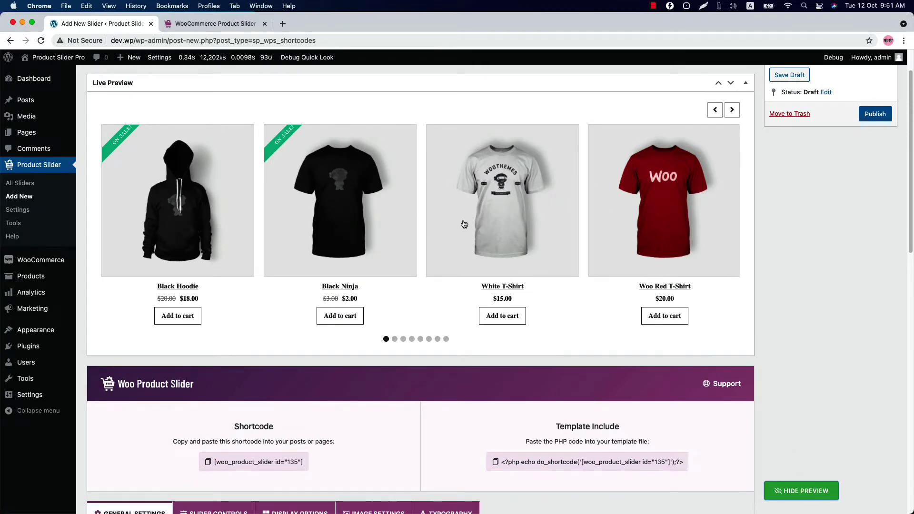
Look through the product filter options and filter the slider's products by Specific
{"action": "scroll", "coordinate": [495, 239], "scroll_direction": "down", "scroll_amount": 10}
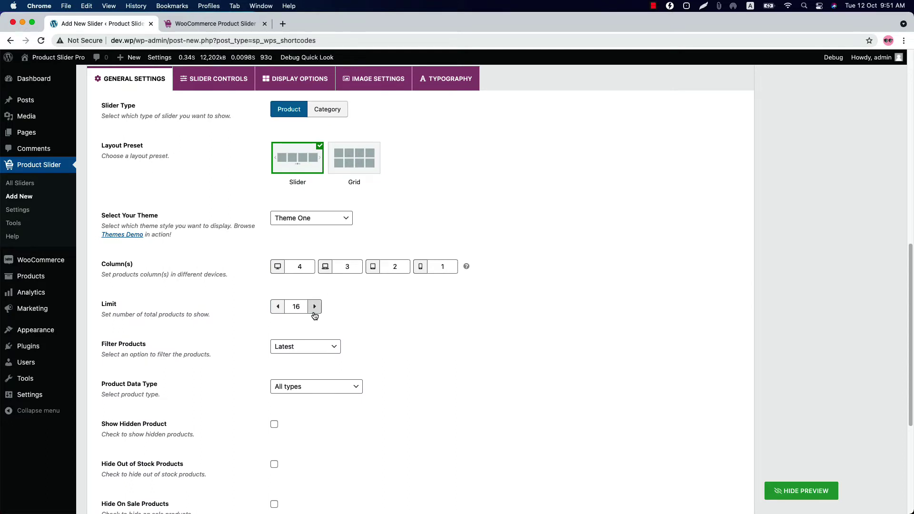
{"action": "left_click", "coordinate": [306, 345]}
{"action": "left_click", "coordinate": [305, 346]}
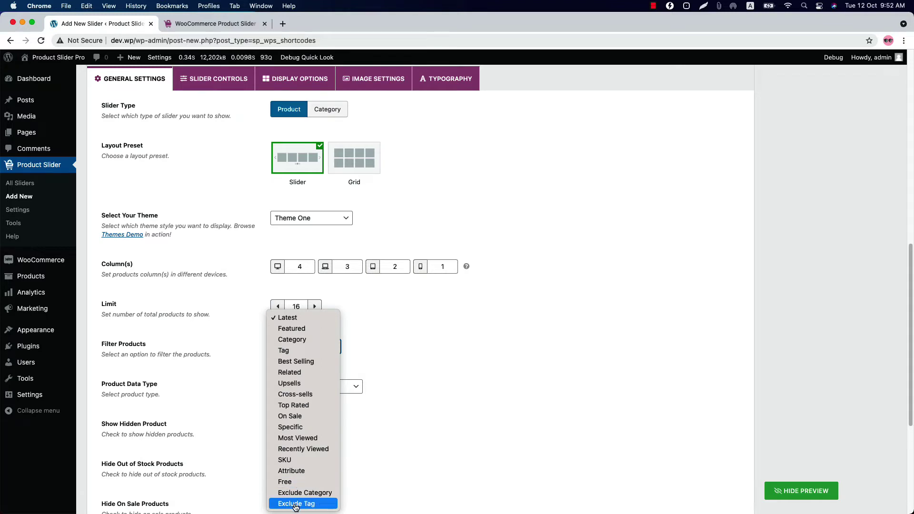
{"action": "left_click", "coordinate": [375, 416]}
{"action": "left_click", "coordinate": [317, 346]}
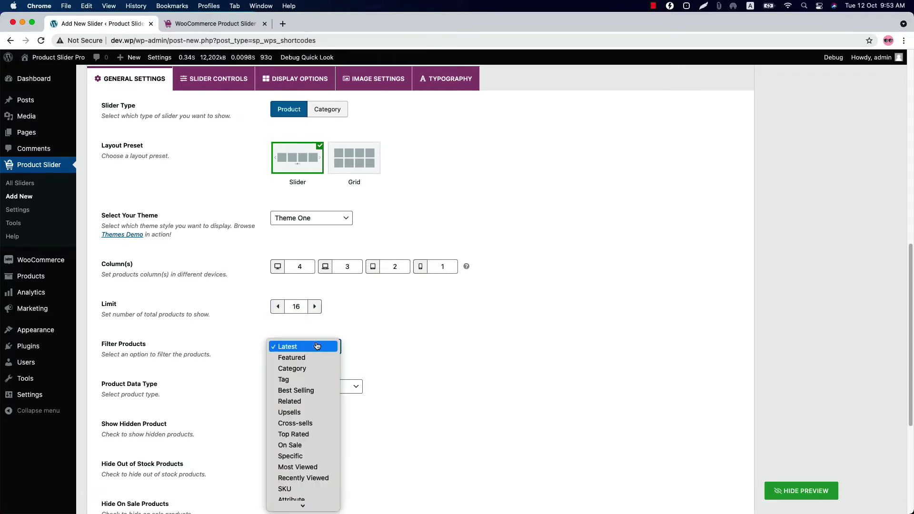
{"action": "left_click", "coordinate": [302, 455]}
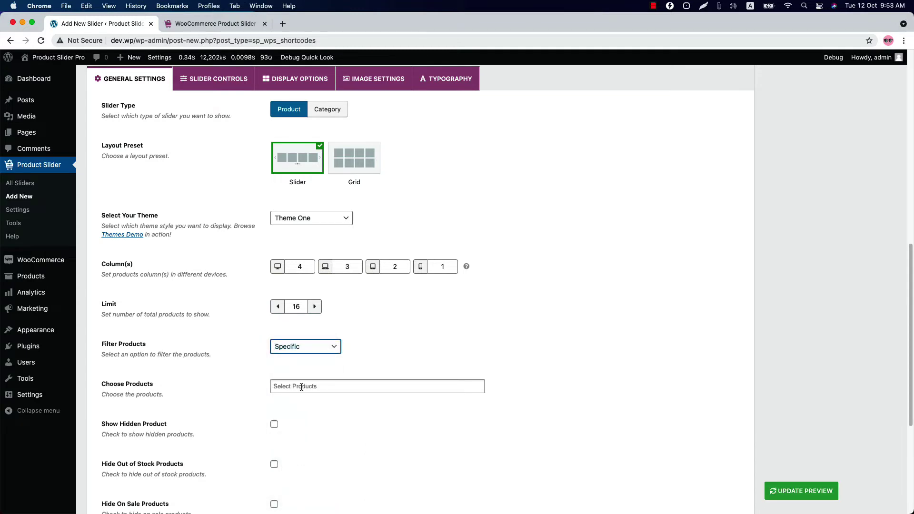
Search the product chooser for "Ho" and add the Black, Ninja, Red, Gray and Brown Hoodies
{"action": "left_click", "coordinate": [301, 387]}
{"action": "type", "text": "Ho"}
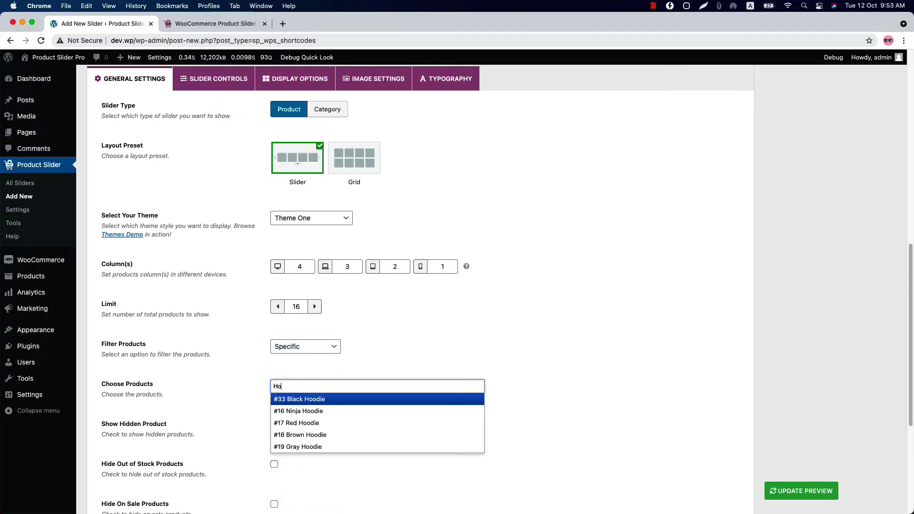
{"action": "left_click", "coordinate": [329, 399]}
{"action": "left_click", "coordinate": [381, 399]}
{"action": "left_click", "coordinate": [424, 388]}
{"action": "left_click", "coordinate": [387, 400]}
{"action": "left_click", "coordinate": [472, 387]}
{"action": "left_click", "coordinate": [388, 411]}
{"action": "left_click", "coordinate": [356, 399]}
{"action": "left_click", "coordinate": [376, 412]}
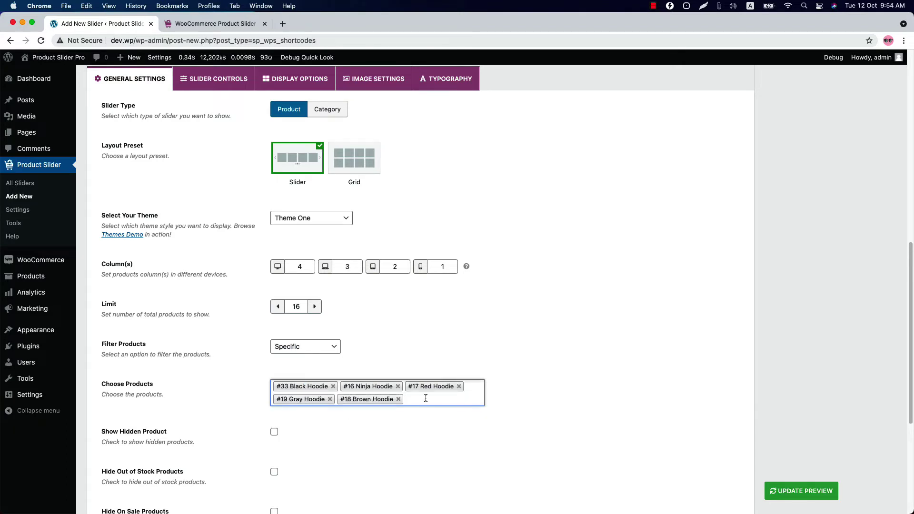
{"action": "left_click_drag", "start_coordinate": [381, 386], "coordinate": [309, 385]}
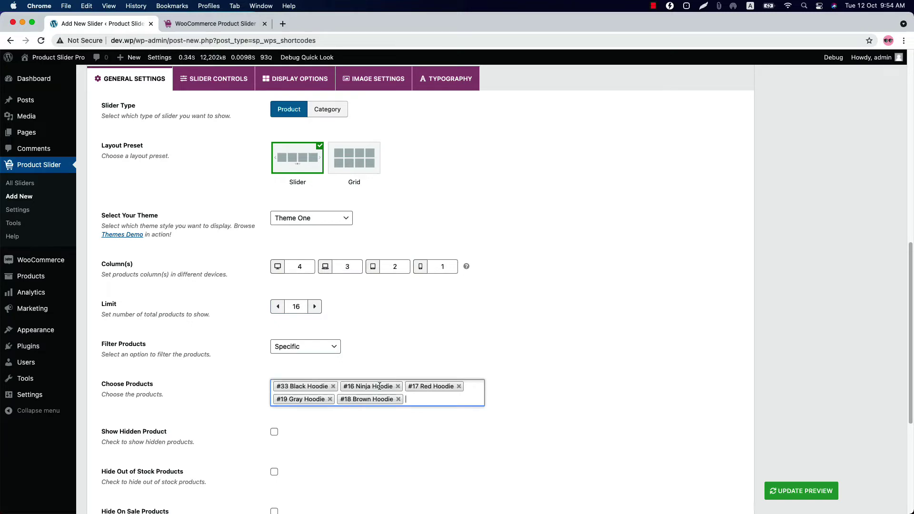
Update the live preview and page forward through the chosen hoodies in the slider
{"action": "left_click", "coordinate": [800, 490]}
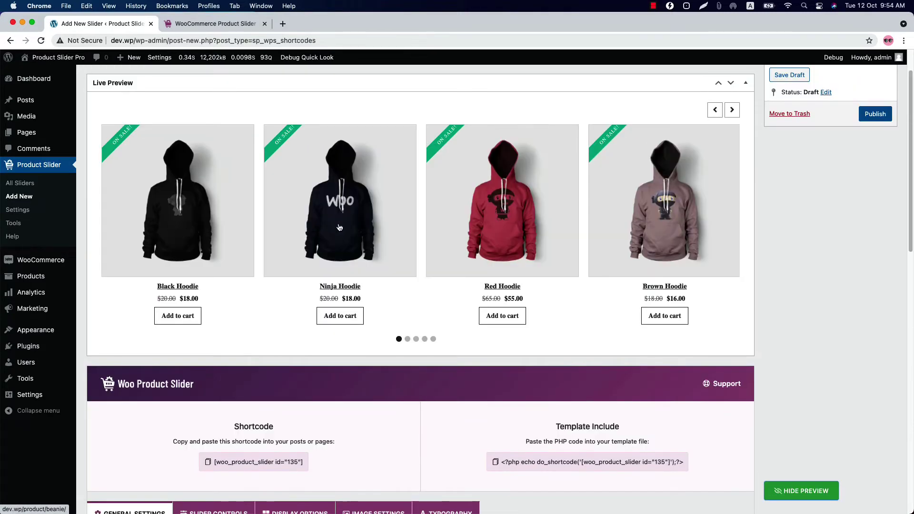
{"action": "left_click", "coordinate": [732, 110]}
{"action": "left_click", "coordinate": [732, 110]}
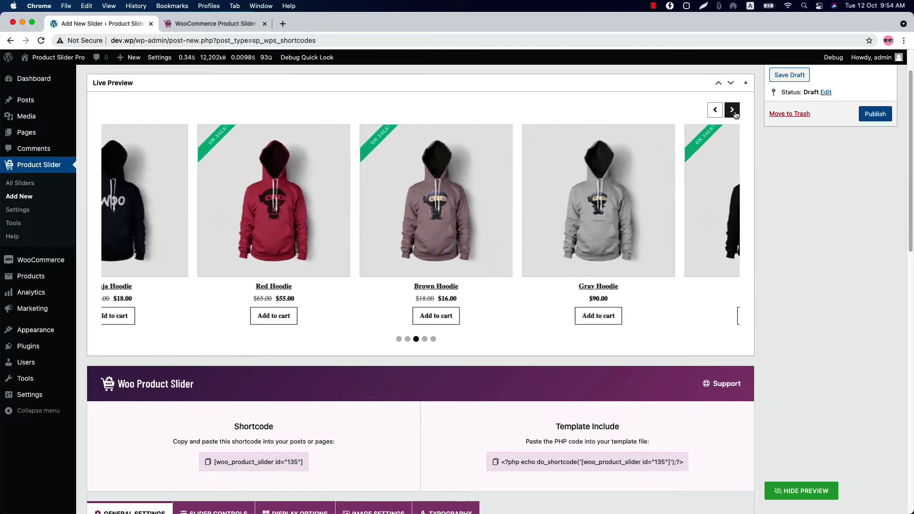
{"action": "left_click", "coordinate": [732, 110]}
Move Brown Hoodie to the front of the chosen products, order them by Drag & Drop, and update the preview
{"action": "scroll", "coordinate": [424, 390], "scroll_direction": "down", "scroll_amount": 10}
{"action": "scroll", "coordinate": [425, 389], "scroll_direction": "down", "scroll_amount": 3}
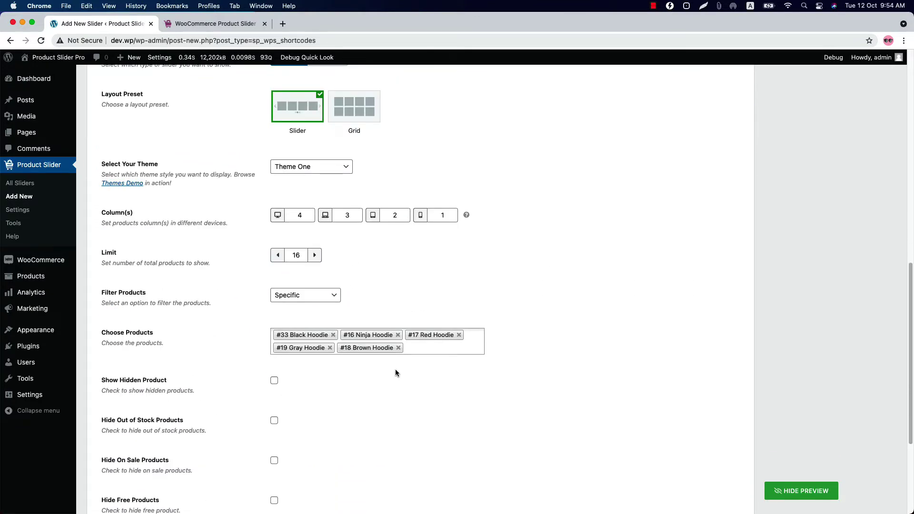
{"action": "left_click_drag", "start_coordinate": [379, 350], "coordinate": [305, 334]}
{"action": "scroll", "coordinate": [328, 390], "scroll_direction": "down", "scroll_amount": 4}
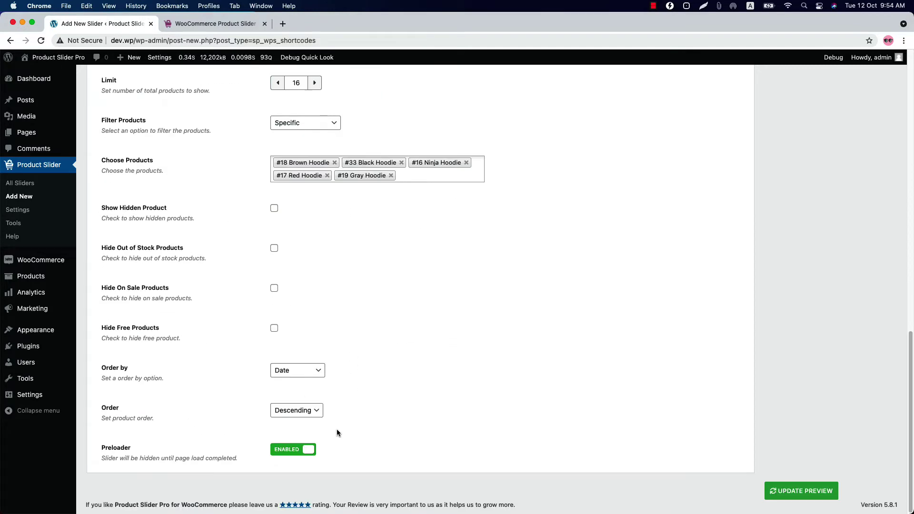
{"action": "left_click", "coordinate": [292, 372]}
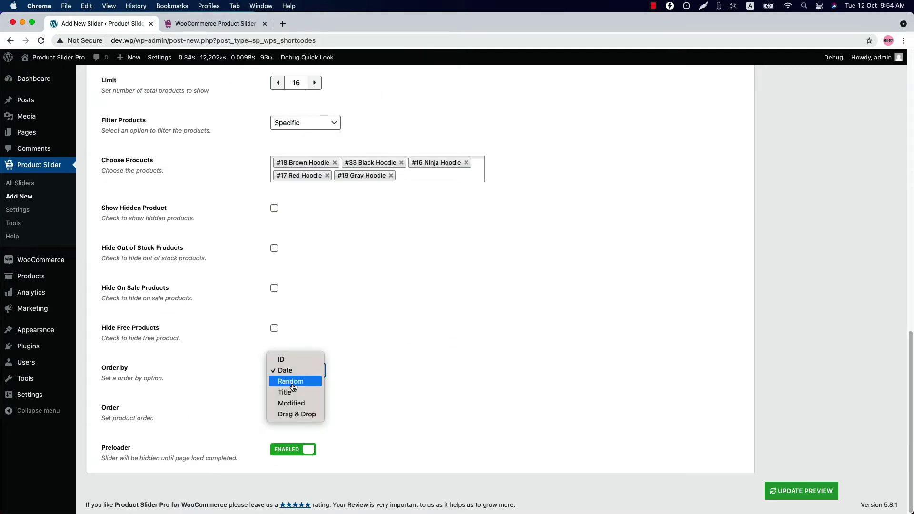
{"action": "left_click", "coordinate": [297, 415]}
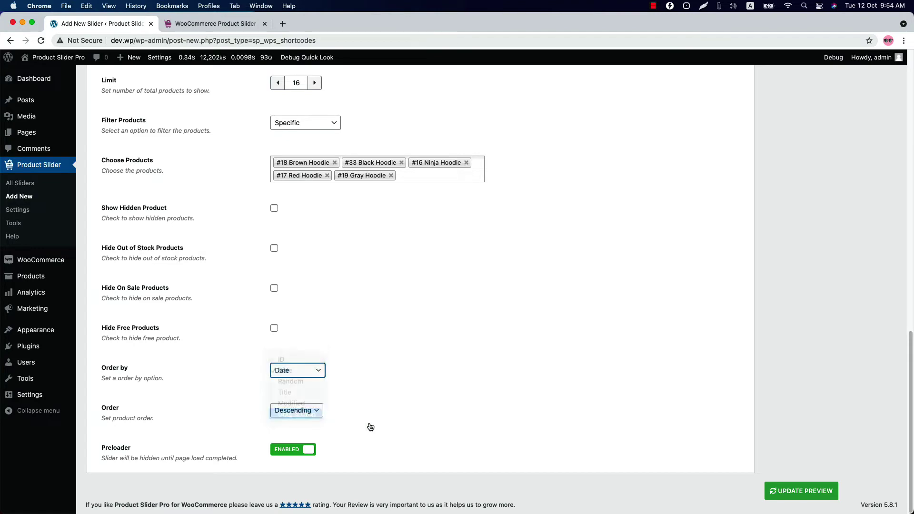
{"action": "left_click", "coordinate": [808, 494]}
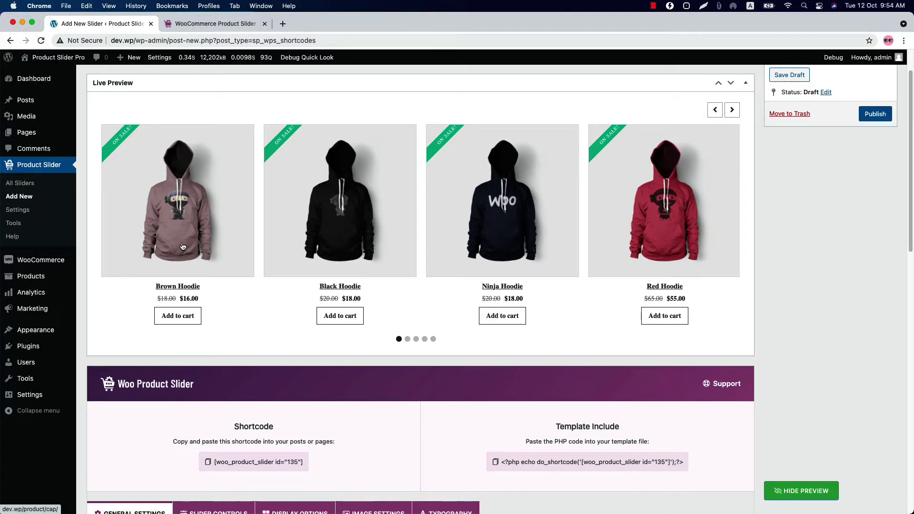
Set the product filter to Latest and try the Show Hidden Product and Hide Out of Stock Products options, leaving both off
{"action": "scroll", "coordinate": [306, 385], "scroll_direction": "down", "scroll_amount": 10}
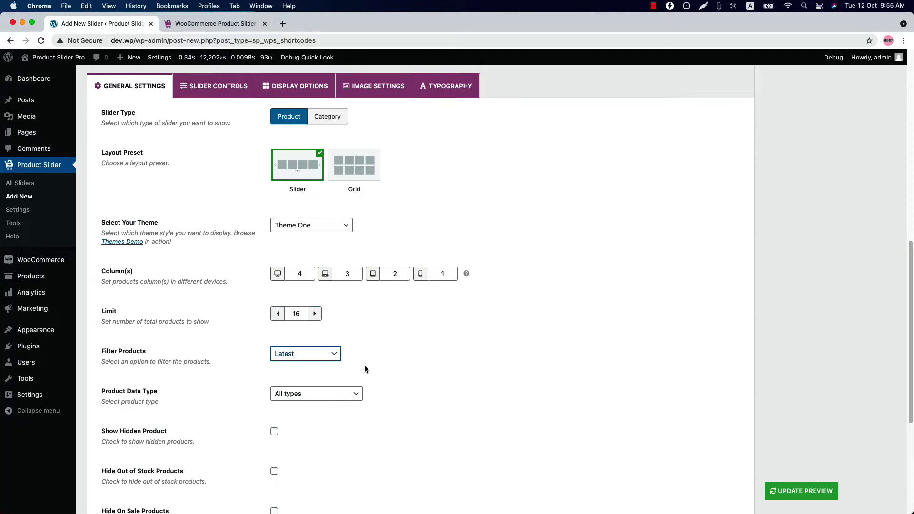
{"action": "scroll", "coordinate": [364, 368], "scroll_direction": "down", "scroll_amount": 4}
{"action": "left_click", "coordinate": [274, 259]}
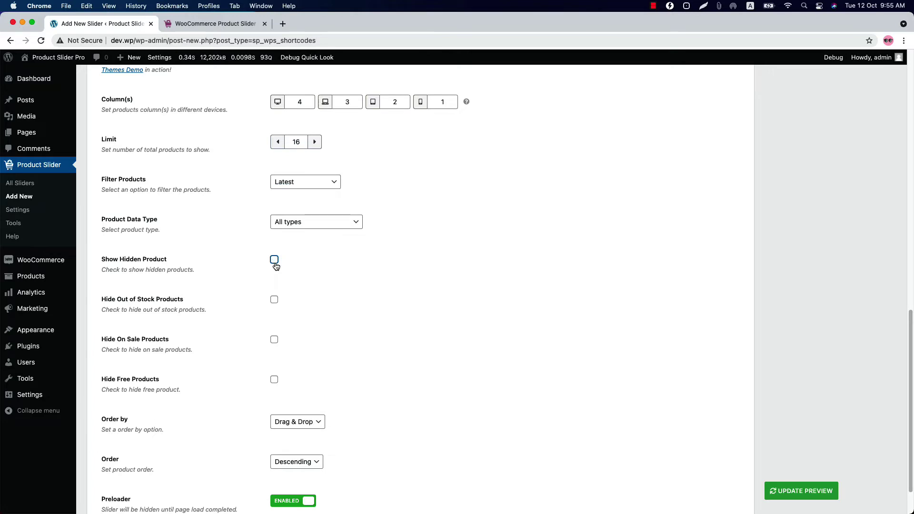
{"action": "left_click", "coordinate": [274, 300]}
{"action": "left_click", "coordinate": [274, 300]}
Look through the Order by and Order options without changing them, and toggle the preloader off and back on
{"action": "scroll", "coordinate": [274, 382], "scroll_direction": "down", "scroll_amount": 2}
{"action": "left_click", "coordinate": [296, 371]}
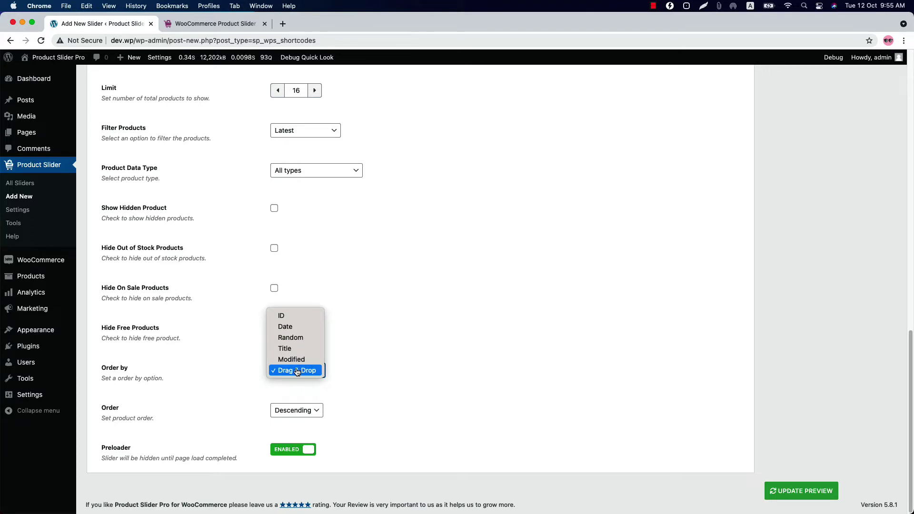
{"action": "left_click", "coordinate": [380, 343]}
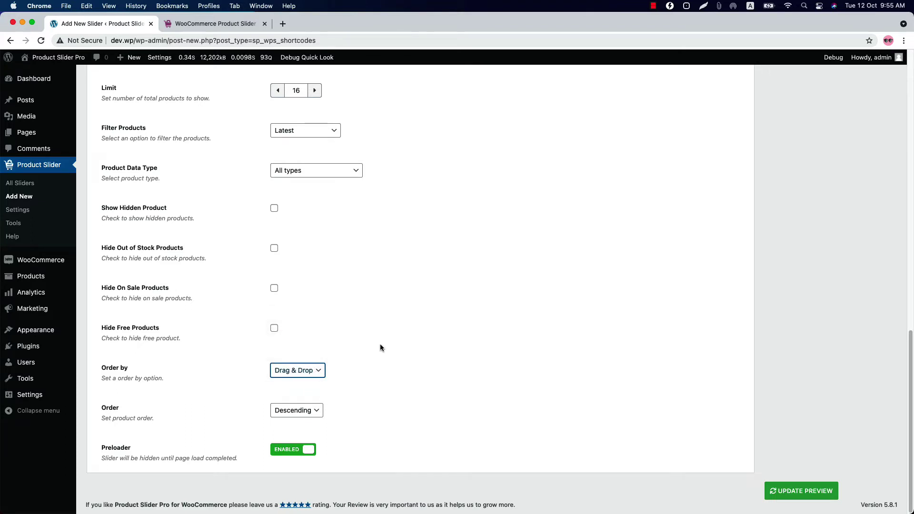
{"action": "left_click", "coordinate": [285, 413]}
{"action": "left_click", "coordinate": [381, 414]}
{"action": "left_click", "coordinate": [291, 453]}
{"action": "left_click", "coordinate": [296, 454]}
In the slider controls, try the Ticker slider mode in the live preview, toggle its Pause on Hover, and return to Standard mode
{"action": "scroll", "coordinate": [332, 463], "scroll_direction": "up", "scroll_amount": 10}
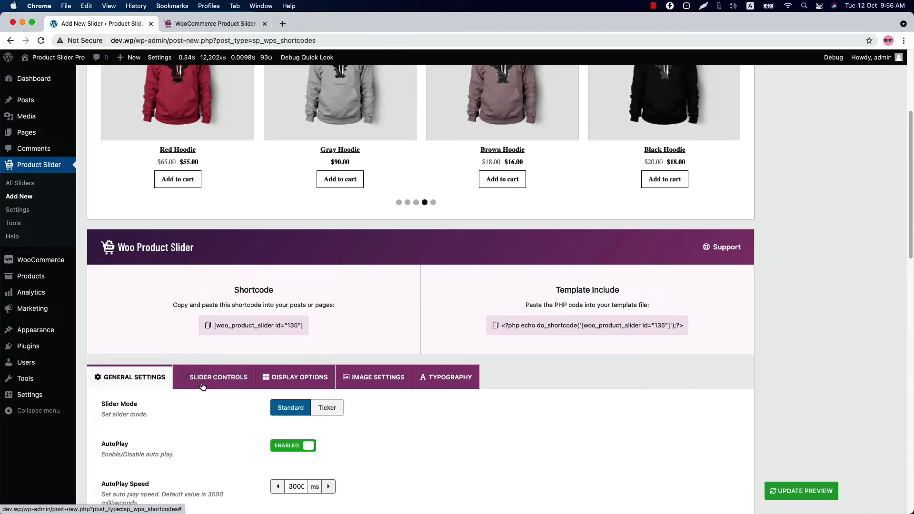
{"action": "left_click", "coordinate": [202, 381]}
{"action": "scroll", "coordinate": [318, 328], "scroll_direction": "down", "scroll_amount": 6}
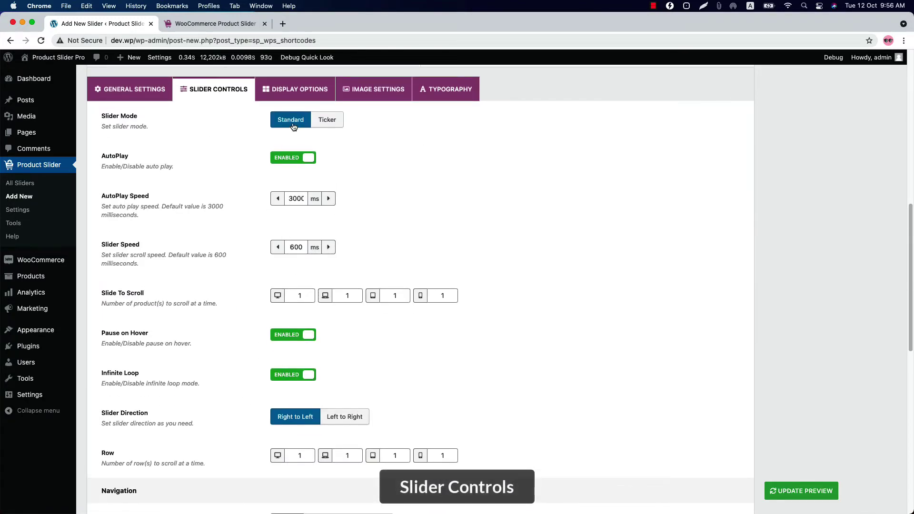
{"action": "left_click", "coordinate": [327, 120]}
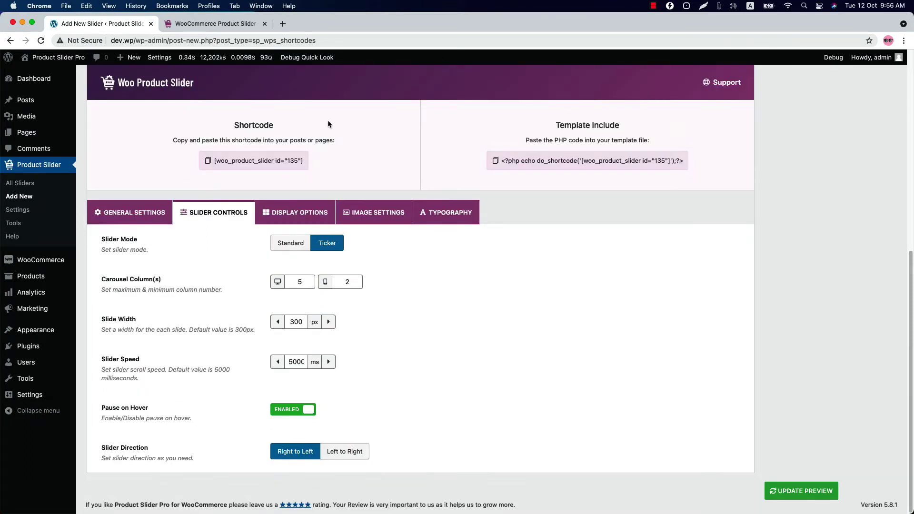
{"action": "left_click", "coordinate": [804, 491]}
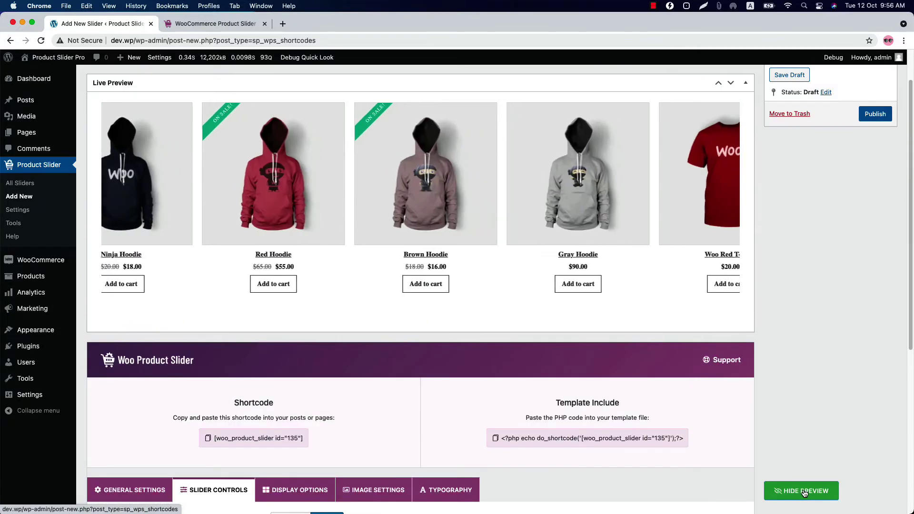
{"action": "scroll", "coordinate": [523, 380], "scroll_direction": "down", "scroll_amount": 5}
{"action": "scroll", "coordinate": [513, 384], "scroll_direction": "down", "scroll_amount": 2}
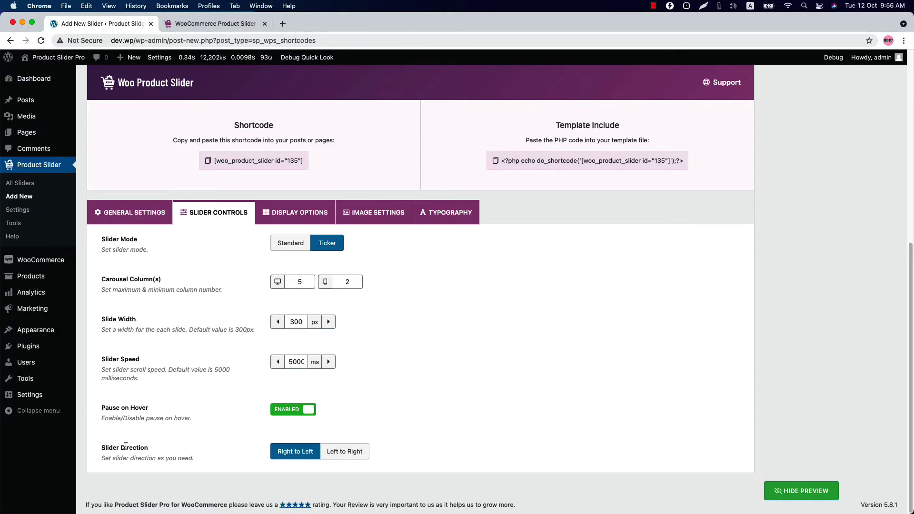
{"action": "left_click", "coordinate": [290, 411]}
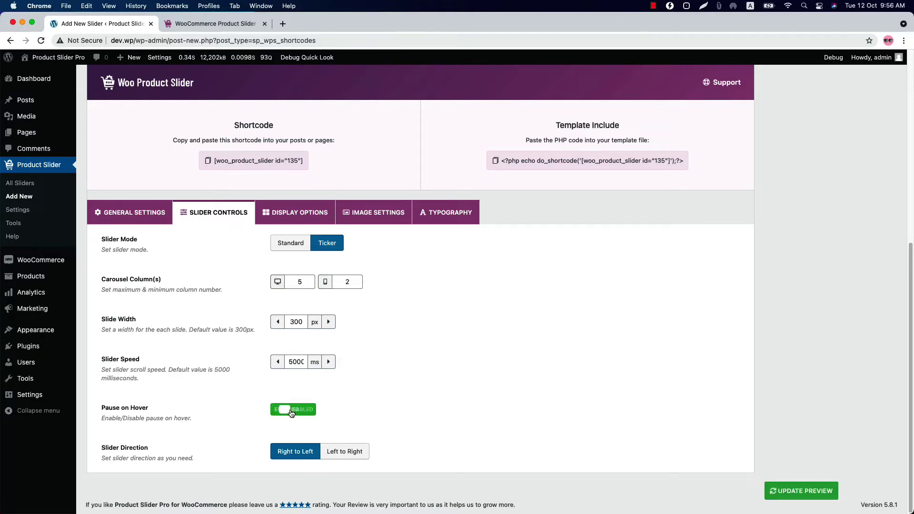
{"action": "left_click", "coordinate": [291, 243]}
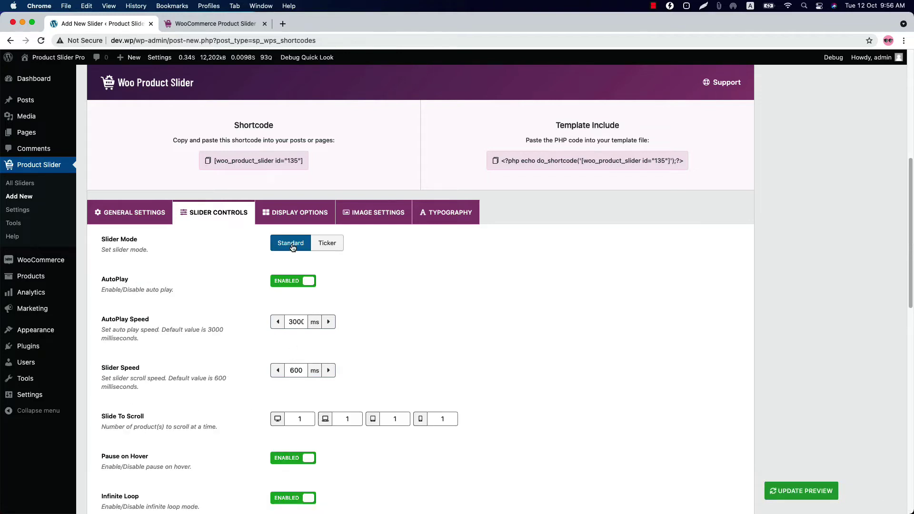
Toggle the AutoPlay, Pause on Hover and Infinite Loop settings off and back on
{"action": "left_click", "coordinate": [291, 285]}
{"action": "left_click", "coordinate": [290, 284]}
{"action": "scroll", "coordinate": [357, 353], "scroll_direction": "down", "scroll_amount": 5}
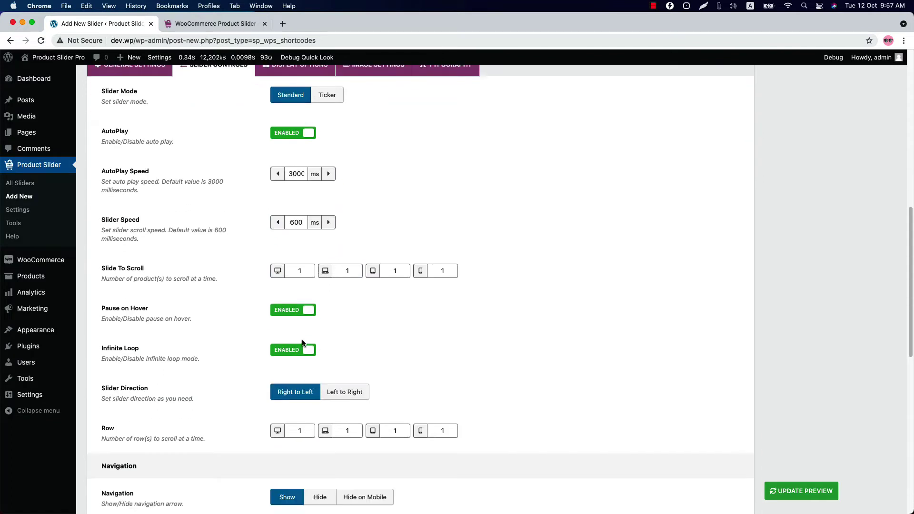
{"action": "left_click", "coordinate": [300, 314]}
{"action": "left_click", "coordinate": [300, 314]}
{"action": "left_click", "coordinate": [300, 349]}
{"action": "left_click", "coordinate": [300, 349]}
Set the desktop row count to 2, update the live preview, and look over the two-row slider layout
{"action": "scroll", "coordinate": [171, 285], "scroll_direction": "down", "scroll_amount": 4}
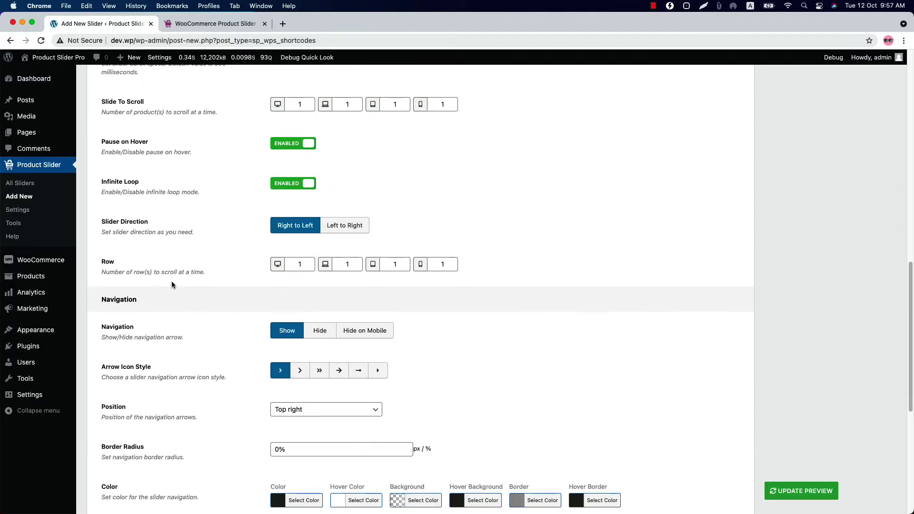
{"action": "left_click", "coordinate": [309, 266]}
{"action": "key", "text": "BackSpace"}
{"action": "type", "text": "2"}
{"action": "left_click", "coordinate": [803, 490]}
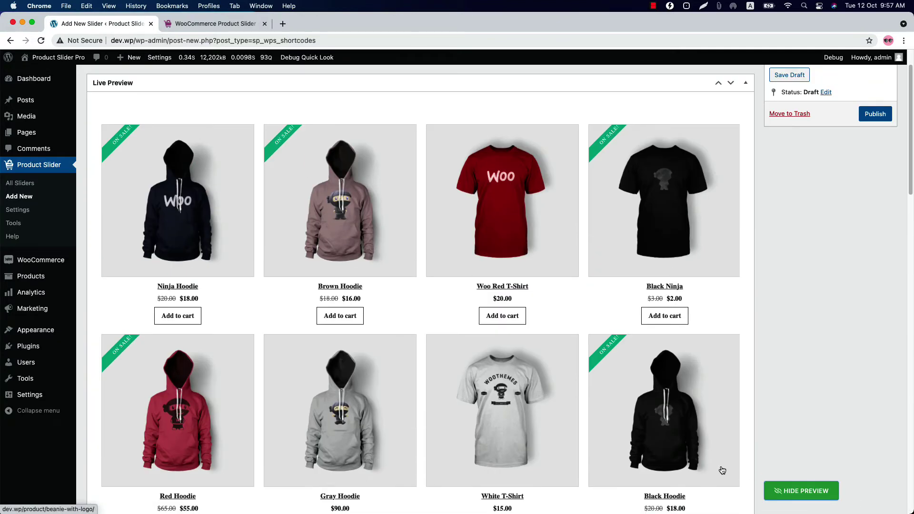
{"action": "scroll", "coordinate": [669, 327], "scroll_direction": "down", "scroll_amount": 5}
{"action": "scroll", "coordinate": [669, 327], "scroll_direction": "up", "scroll_amount": 5}
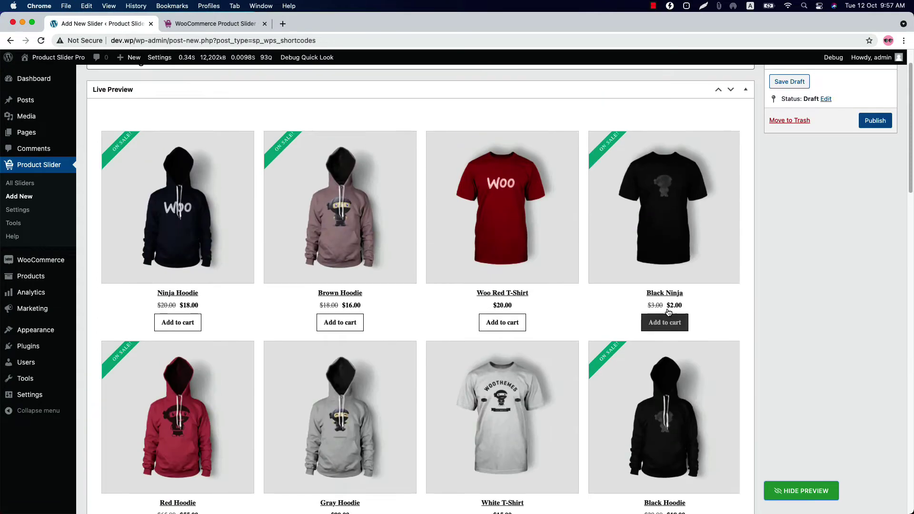
{"action": "scroll", "coordinate": [444, 426], "scroll_direction": "down", "scroll_amount": 10}
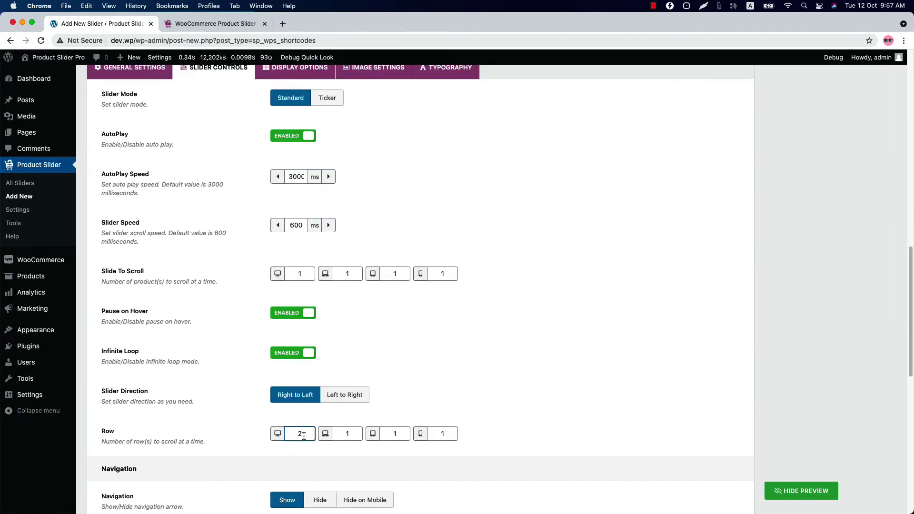
Look through the navigation arrow position choices, keeping Top right selected
{"action": "scroll", "coordinate": [303, 436], "scroll_direction": "down", "scroll_amount": 7}
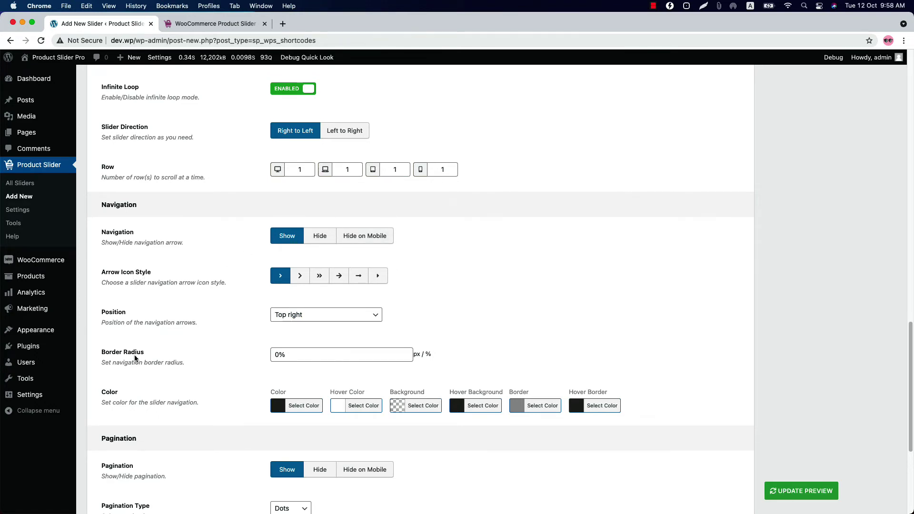
{"action": "left_click", "coordinate": [319, 318]}
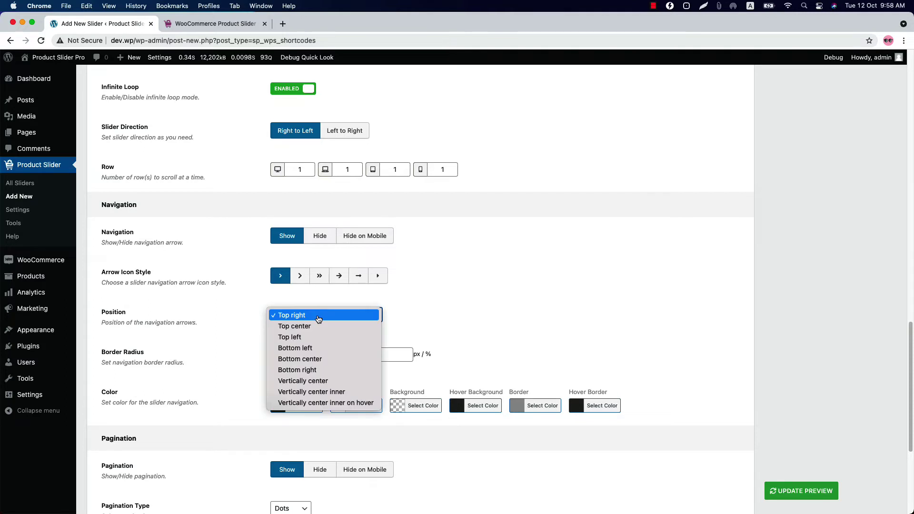
{"action": "left_click", "coordinate": [318, 316]}
Try the Number pagination type in the updated live preview, page through the slides, and return the type to Dots
{"action": "scroll", "coordinate": [415, 315], "scroll_direction": "down", "scroll_amount": 5}
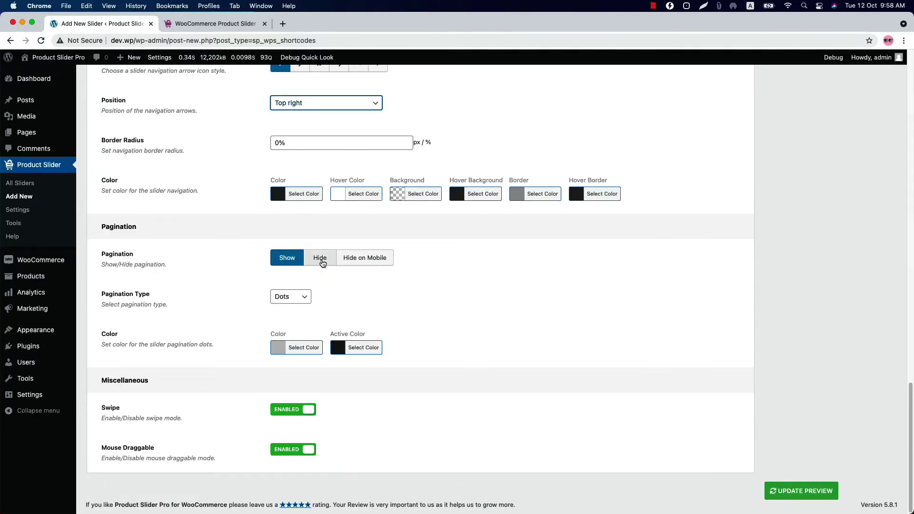
{"action": "left_click", "coordinate": [291, 298]}
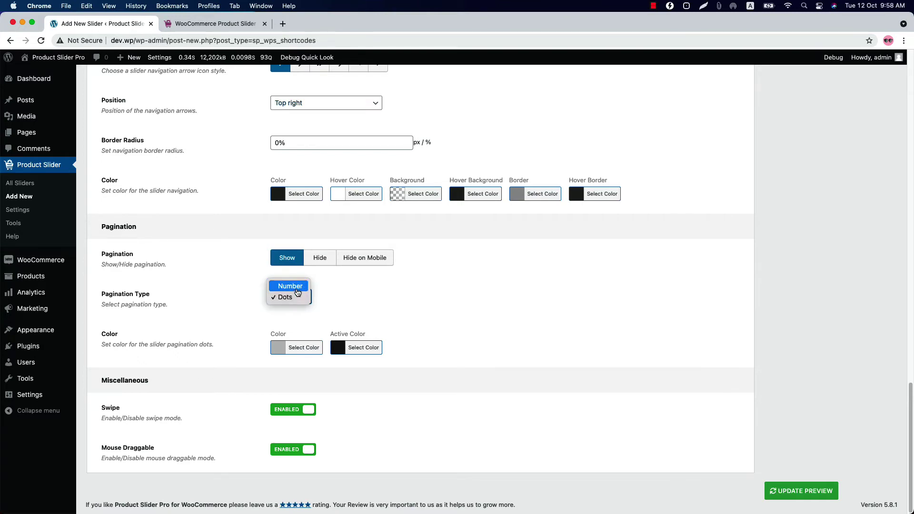
{"action": "left_click", "coordinate": [291, 286]}
{"action": "left_click", "coordinate": [801, 490]}
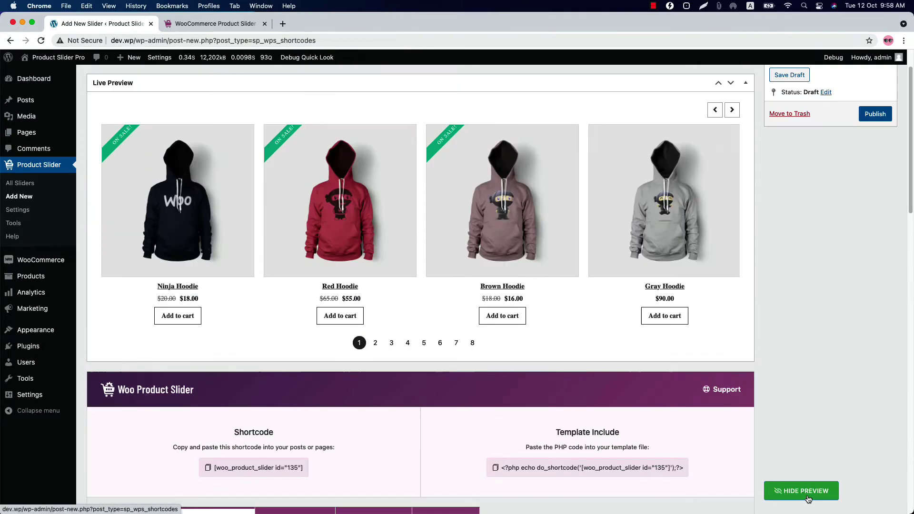
{"action": "left_click", "coordinate": [391, 343]}
{"action": "left_click", "coordinate": [407, 343]}
{"action": "left_click", "coordinate": [424, 343]}
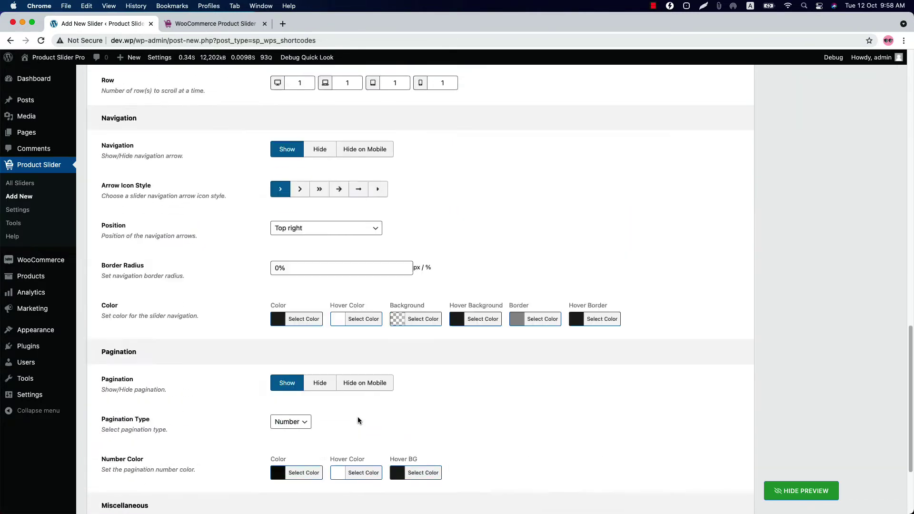
{"action": "scroll", "coordinate": [364, 388], "scroll_direction": "down", "scroll_amount": 2}
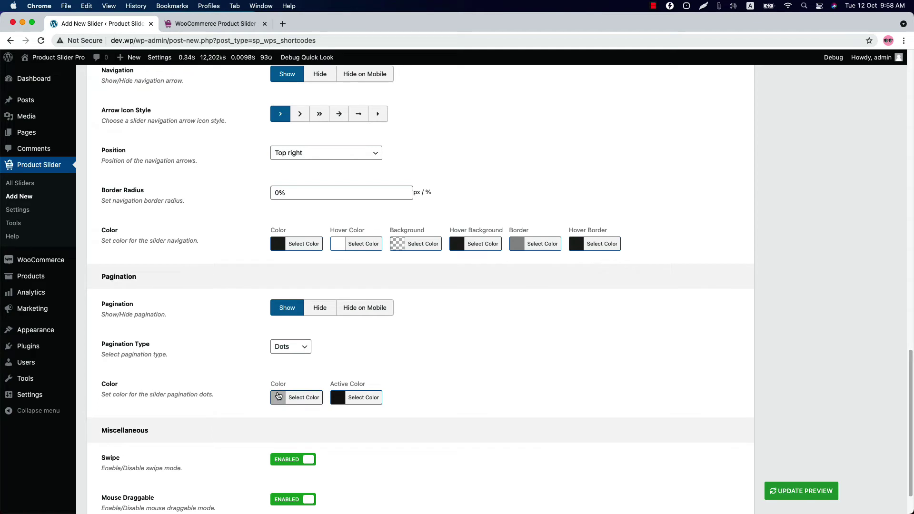
Toggle the Swipe and Mouse Draggable settings in the Miscellaneous section
{"action": "scroll", "coordinate": [291, 395], "scroll_direction": "down", "scroll_amount": 2}
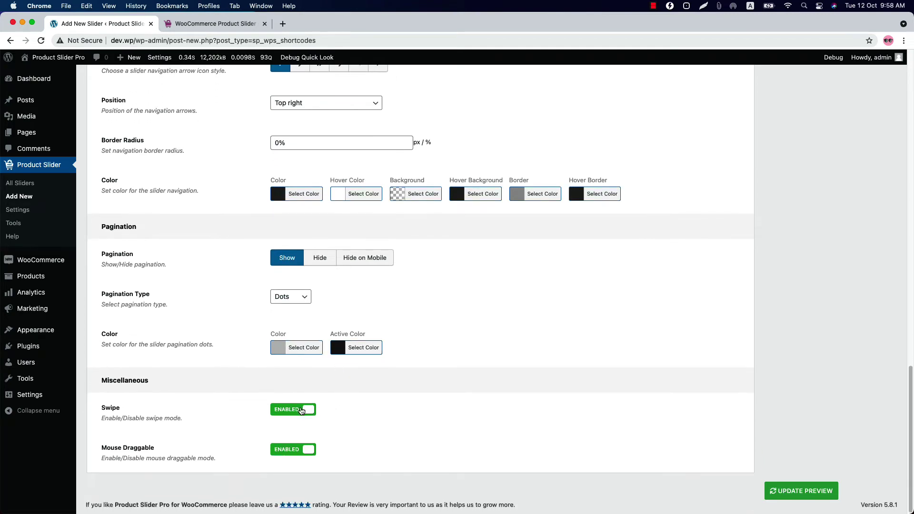
{"action": "left_click", "coordinate": [301, 410]}
{"action": "left_click", "coordinate": [294, 450]}
In the display options, try showing the slider section title and hide it again, keeping Current Tab as the product link target
{"action": "scroll", "coordinate": [293, 454], "scroll_direction": "up", "scroll_amount": 20}
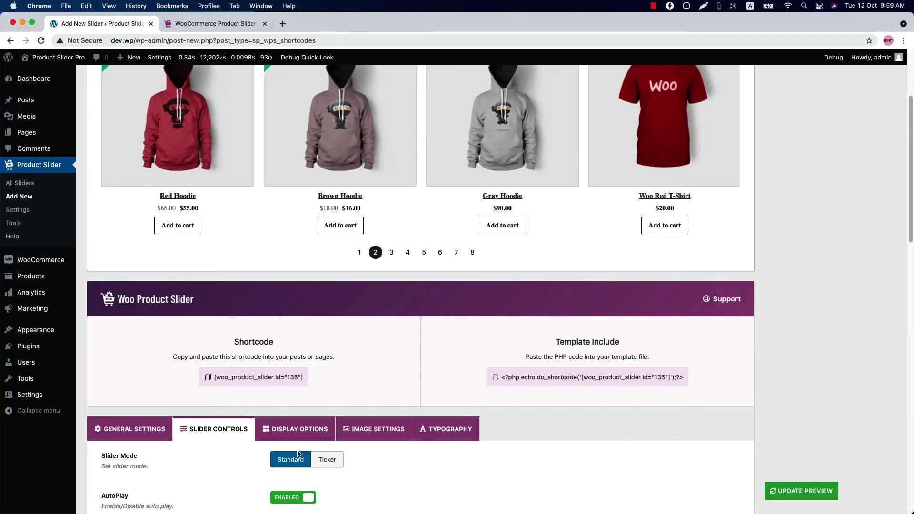
{"action": "left_click", "coordinate": [293, 427]}
{"action": "scroll", "coordinate": [372, 450], "scroll_direction": "down", "scroll_amount": 5}
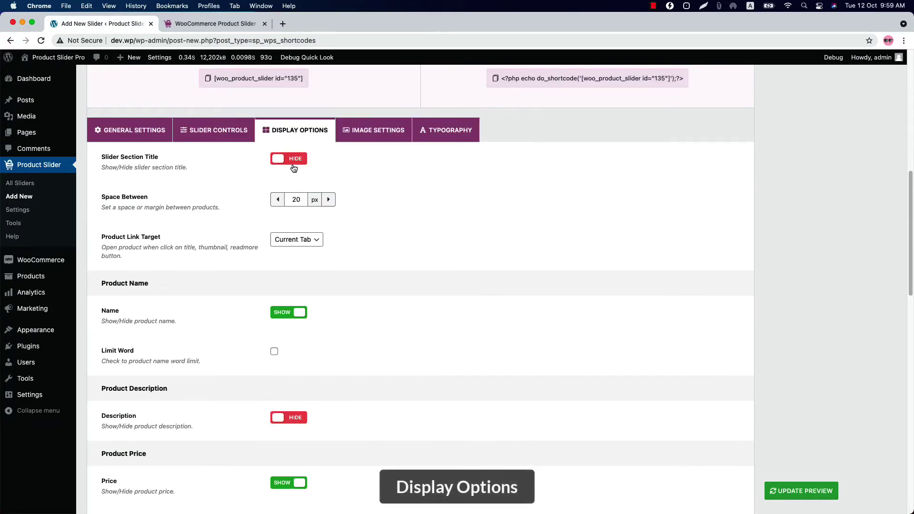
{"action": "left_click", "coordinate": [294, 162]}
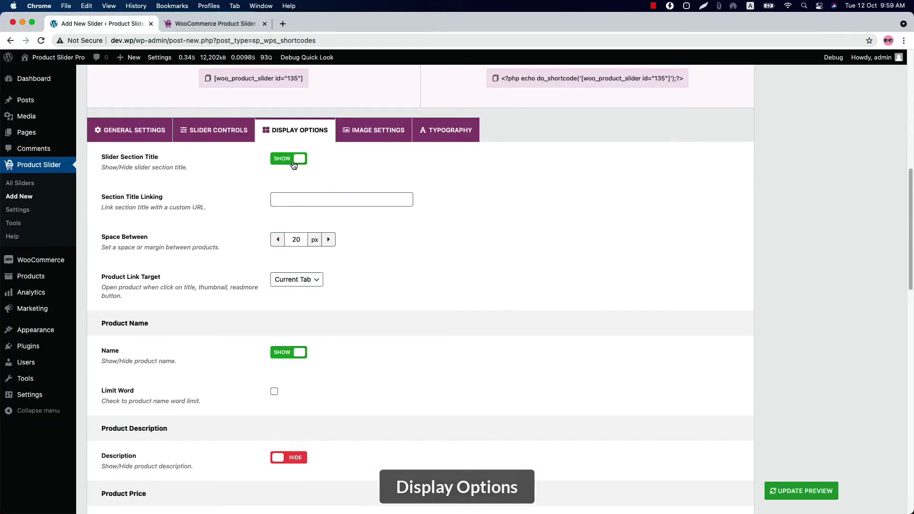
{"action": "left_click", "coordinate": [290, 200]}
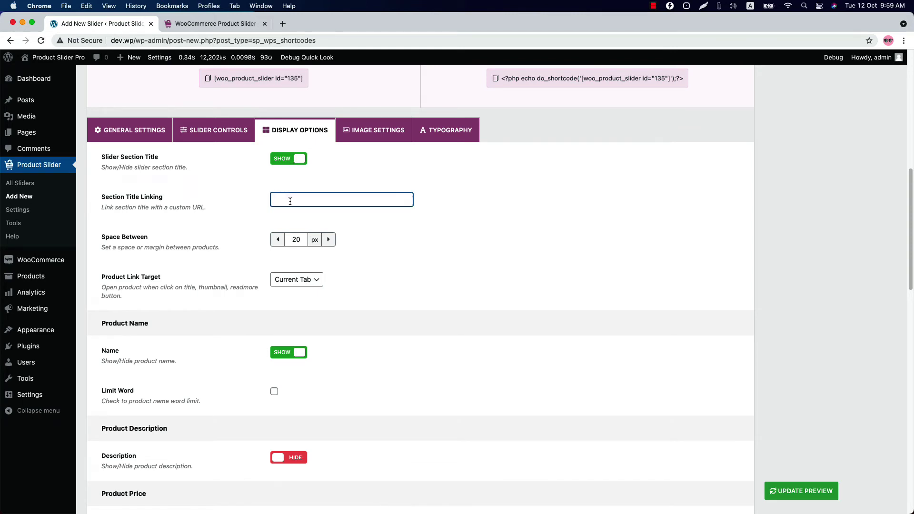
{"action": "left_click", "coordinate": [288, 158]}
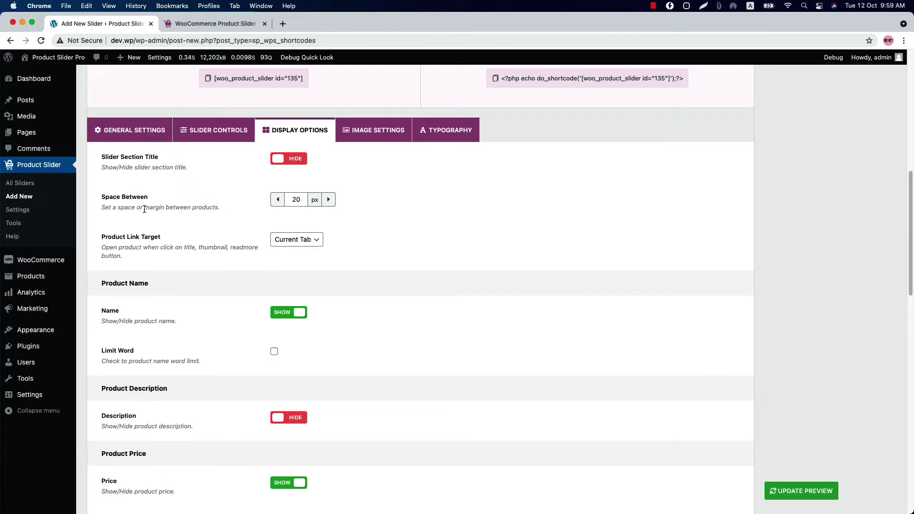
{"action": "left_click", "coordinate": [308, 241]}
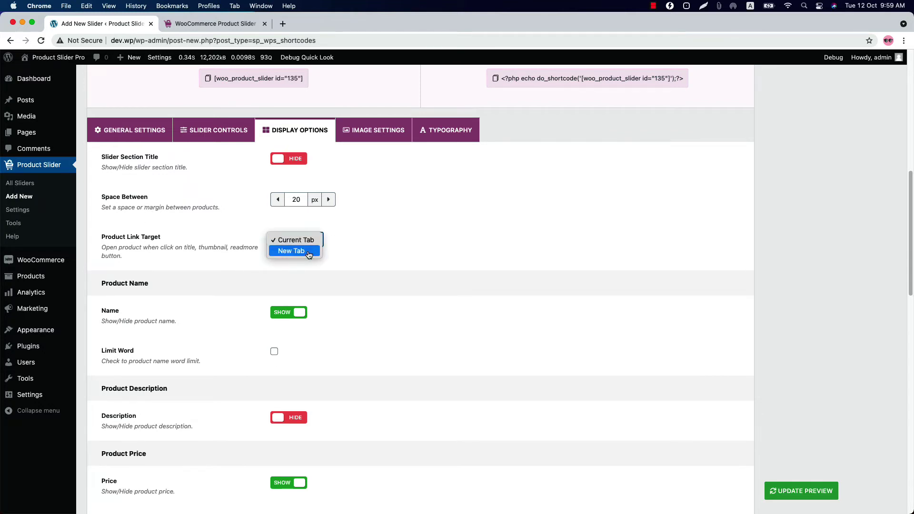
{"action": "left_click", "coordinate": [297, 240]}
Try the product name's visibility and Limit Word options with the ellipsis field, leaving the name shown and the word limit off
{"action": "left_click", "coordinate": [300, 316]}
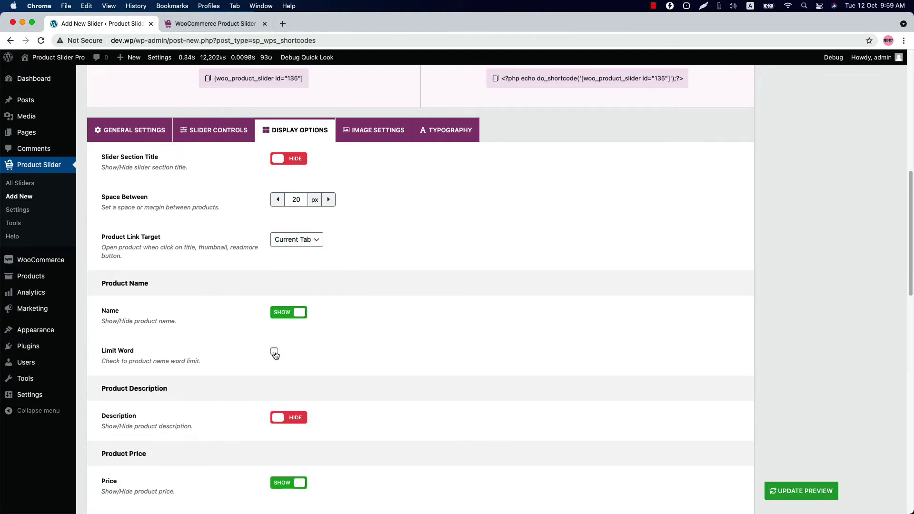
{"action": "left_click", "coordinate": [275, 352]}
{"action": "scroll", "coordinate": [257, 343], "scroll_direction": "down", "scroll_amount": 3}
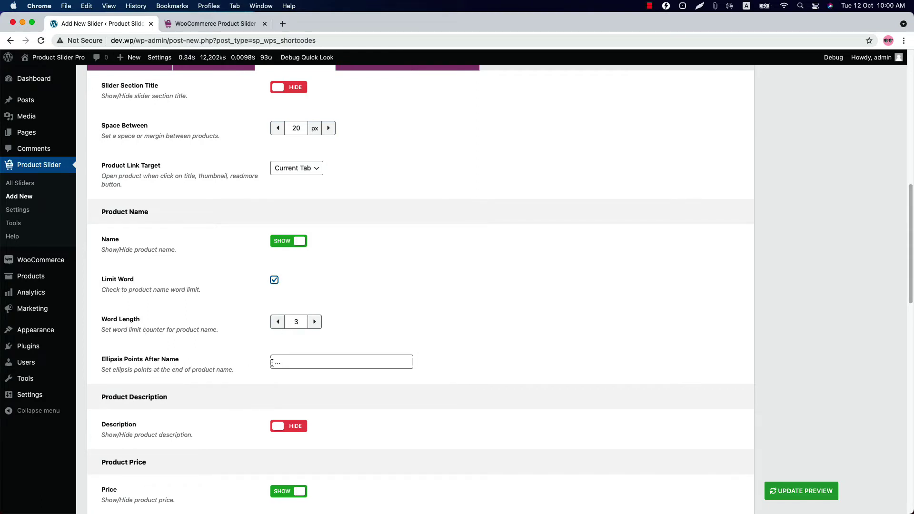
{"action": "left_click", "coordinate": [298, 363]}
{"action": "left_click", "coordinate": [274, 280]}
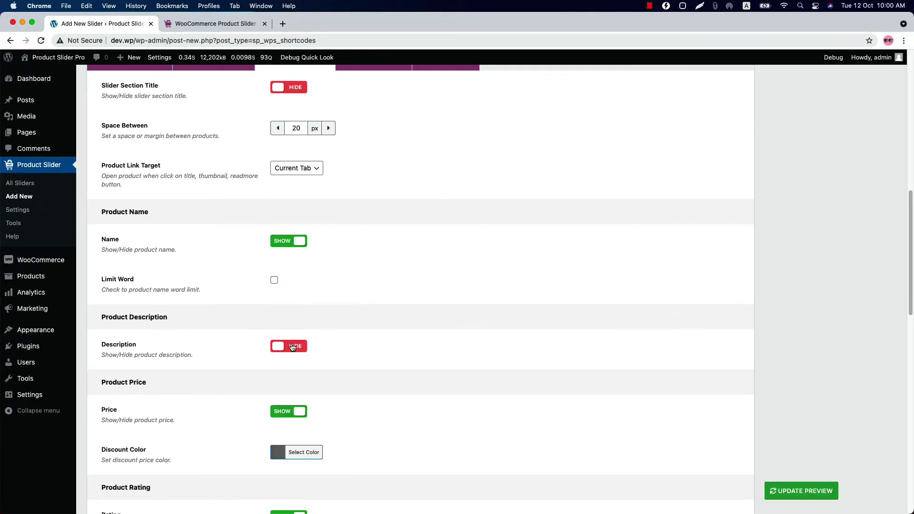
Show the product description, look over its display type, word length and read more settings, and hide it again
{"action": "left_click", "coordinate": [291, 347]}
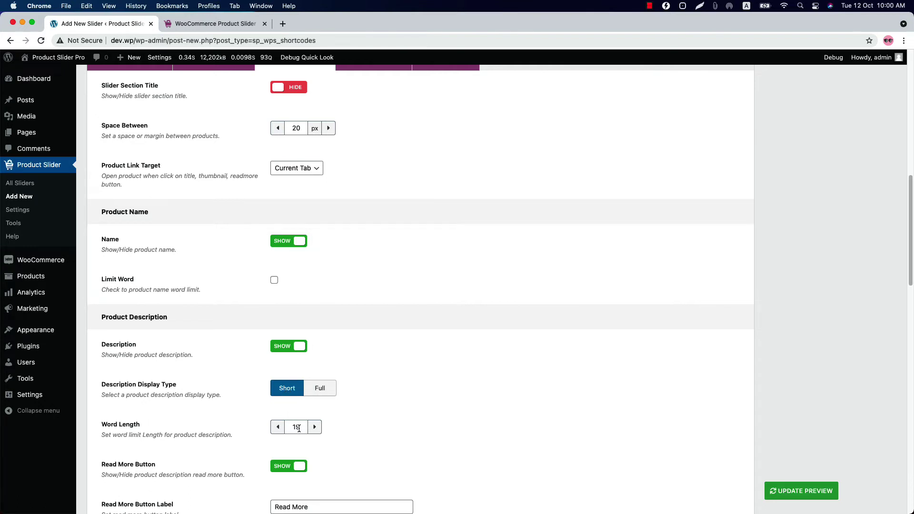
{"action": "scroll", "coordinate": [299, 428], "scroll_direction": "down", "scroll_amount": 2}
{"action": "scroll", "coordinate": [204, 469], "scroll_direction": "down", "scroll_amount": 3}
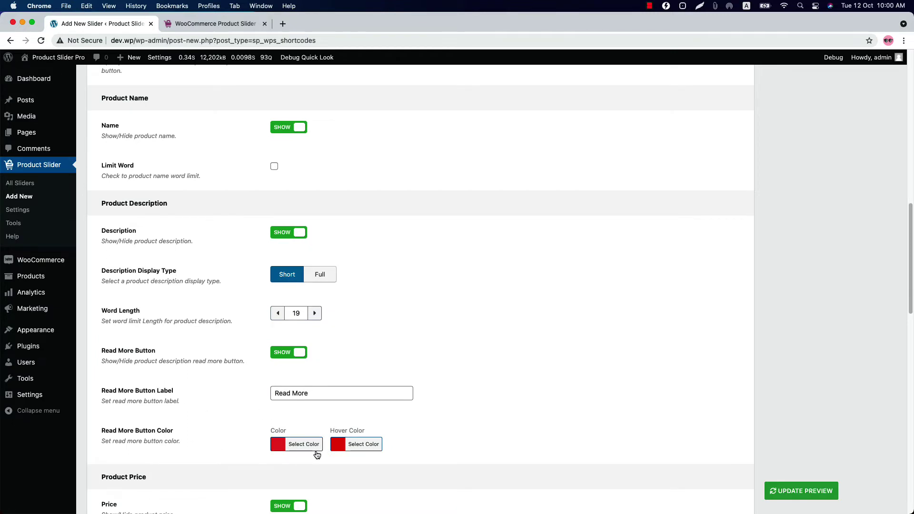
{"action": "left_click", "coordinate": [289, 234]}
Hide and re-show the product price, and open the discount color picker without changing the color
{"action": "left_click", "coordinate": [286, 299]}
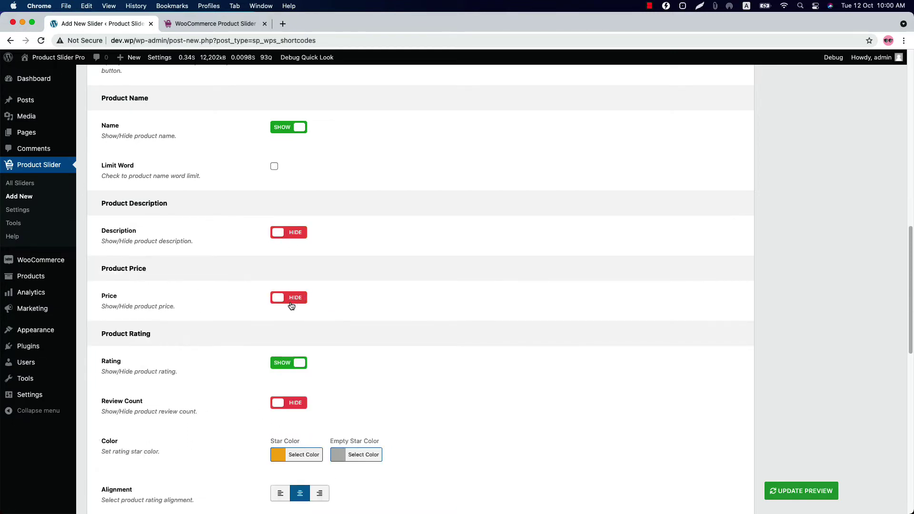
{"action": "left_click", "coordinate": [291, 300]}
{"action": "left_click", "coordinate": [301, 343]}
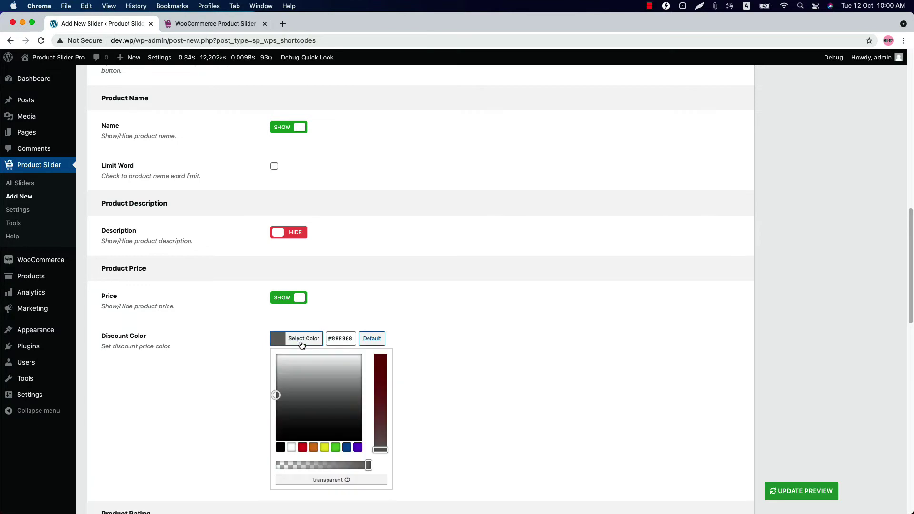
{"action": "left_click", "coordinate": [367, 316]}
Show the review count in the product rating settings
{"action": "scroll", "coordinate": [367, 316], "scroll_direction": "down", "scroll_amount": 5}
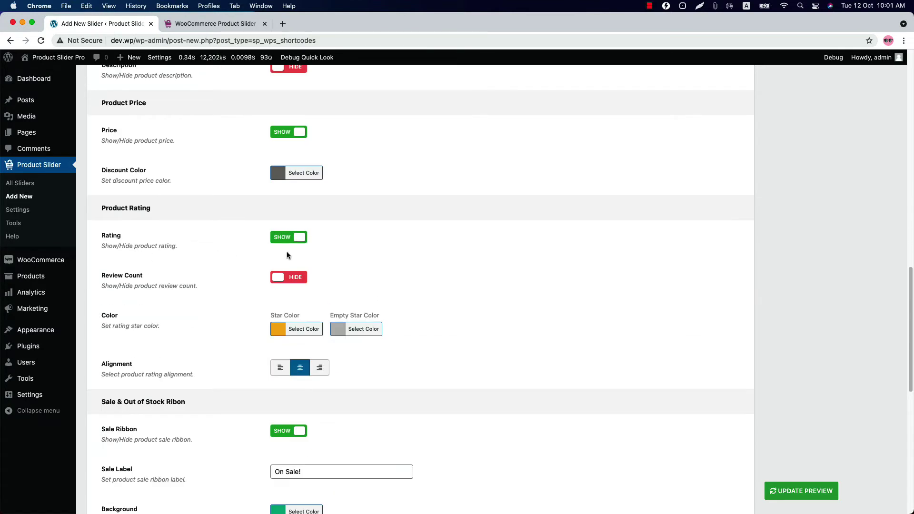
{"action": "left_click", "coordinate": [296, 281]}
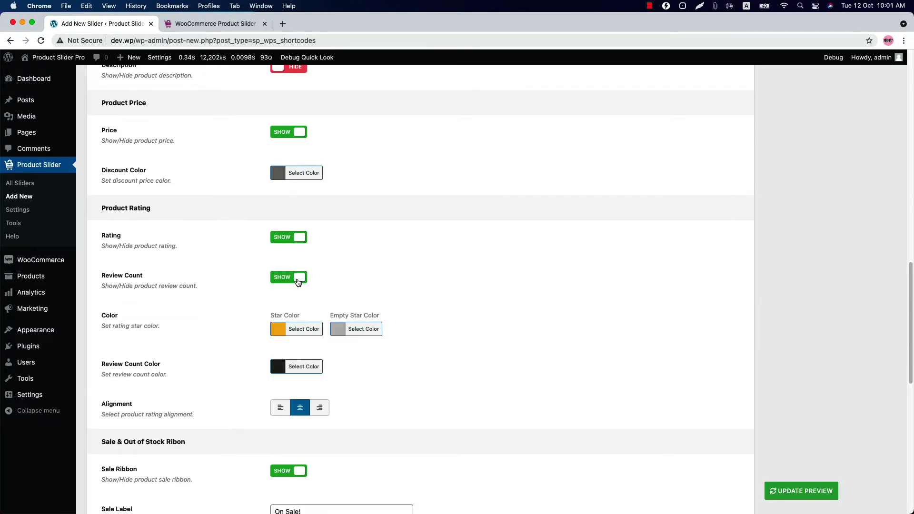
Hide the product review count, switch the sale ribbon off and on again, and go over the Out of Stock ribbon settings
{"action": "left_click", "coordinate": [293, 277]}
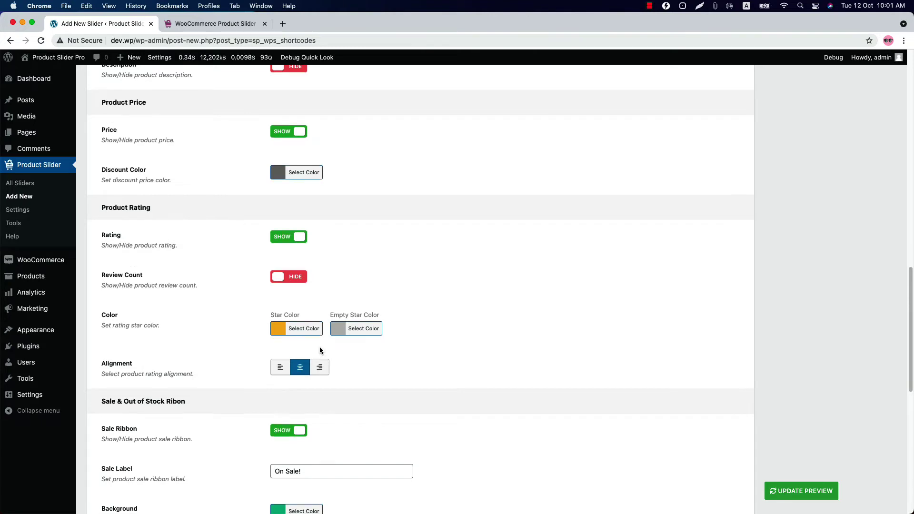
{"action": "scroll", "coordinate": [319, 348], "scroll_direction": "down", "scroll_amount": 5}
{"action": "left_click", "coordinate": [282, 260]}
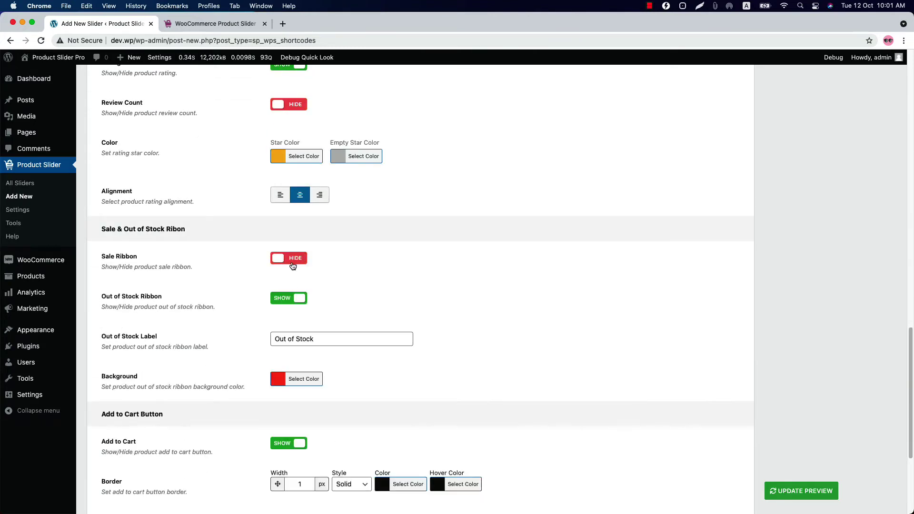
{"action": "left_click", "coordinate": [286, 263]}
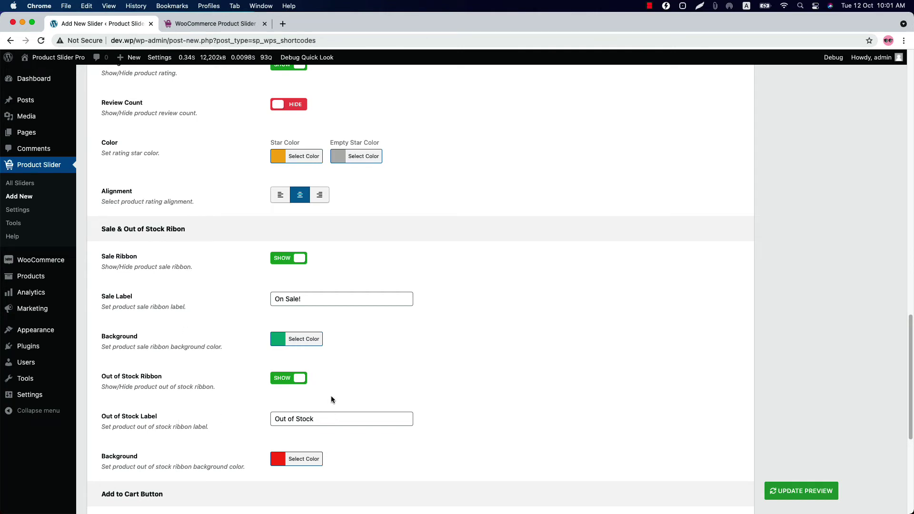
{"action": "left_click", "coordinate": [327, 420]}
{"action": "scroll", "coordinate": [343, 336], "scroll_direction": "down", "scroll_amount": 6}
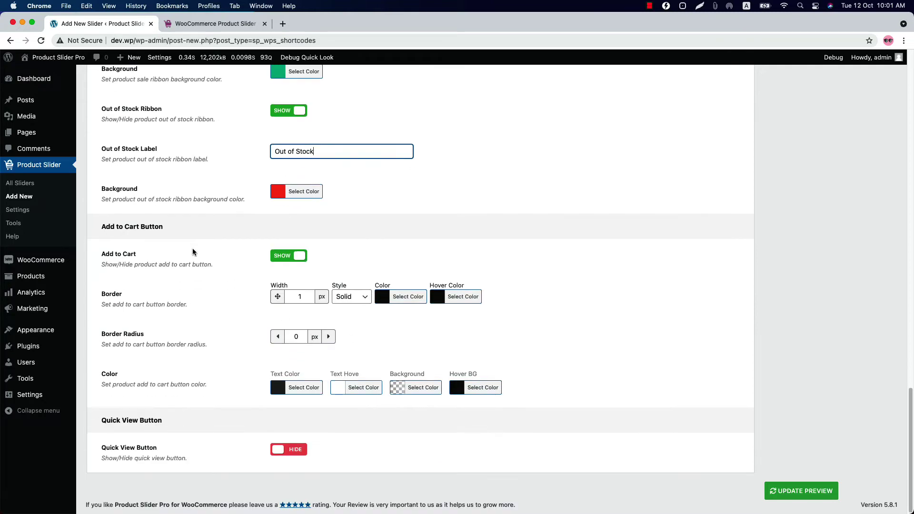
Hide and re-show the Add to Cart button, and set the Quick View button to show
{"action": "left_click", "coordinate": [291, 257]}
{"action": "left_click", "coordinate": [293, 388]}
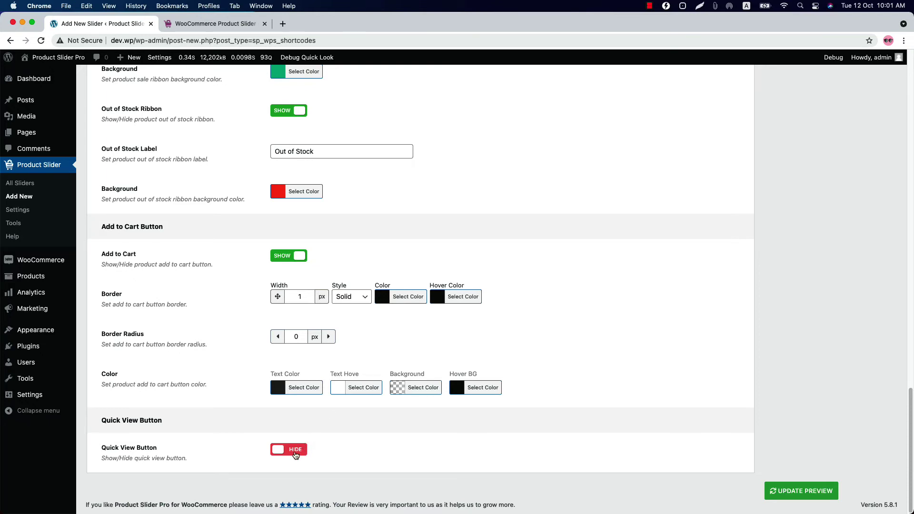
{"action": "left_click", "coordinate": [295, 455]}
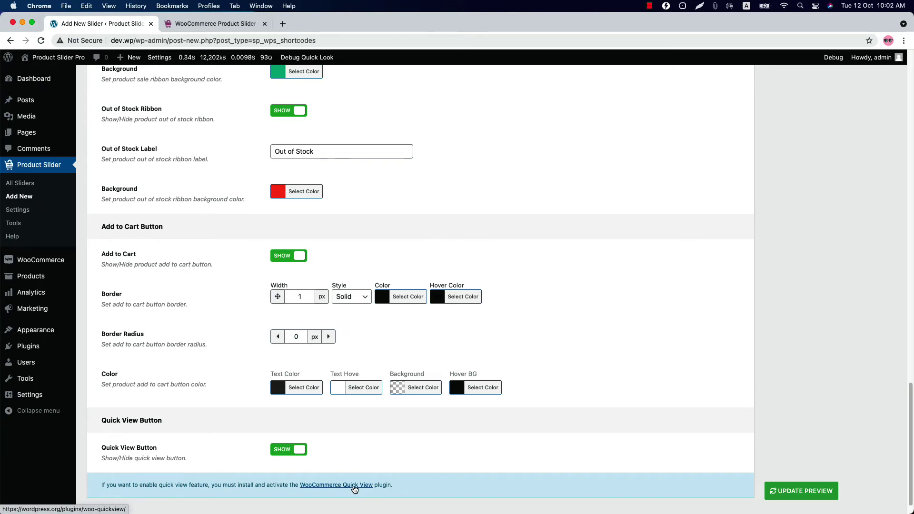
Enable Image Flip in the image settings, try it in the updated live preview, and disable it again
{"action": "scroll", "coordinate": [355, 490], "scroll_direction": "up", "scroll_amount": 20}
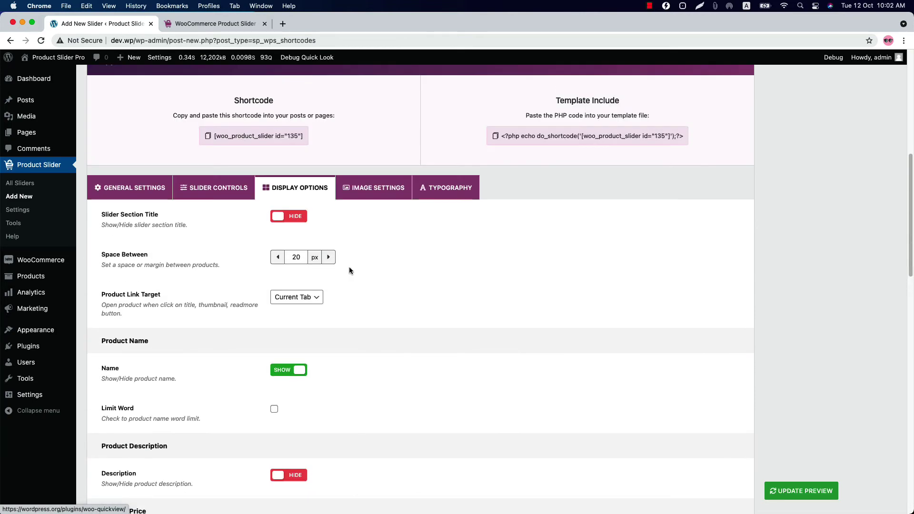
{"action": "left_click", "coordinate": [359, 191]}
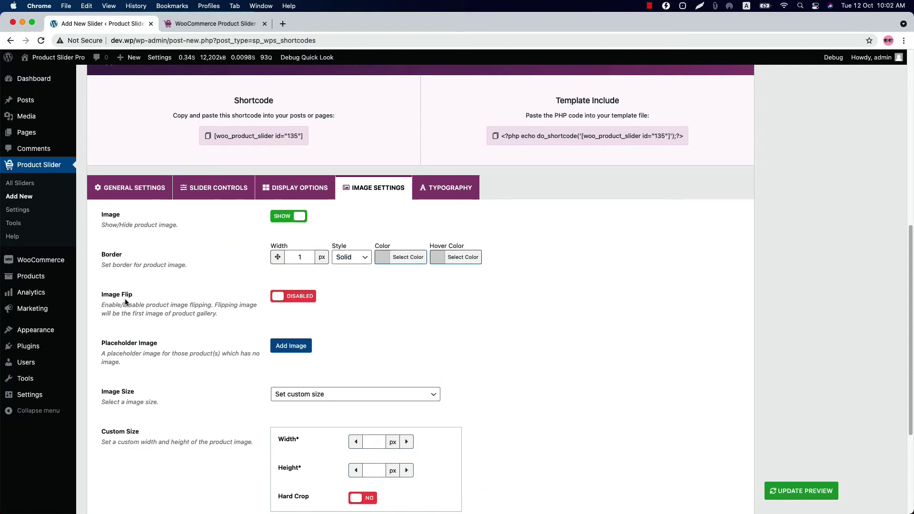
{"action": "left_click", "coordinate": [289, 299]}
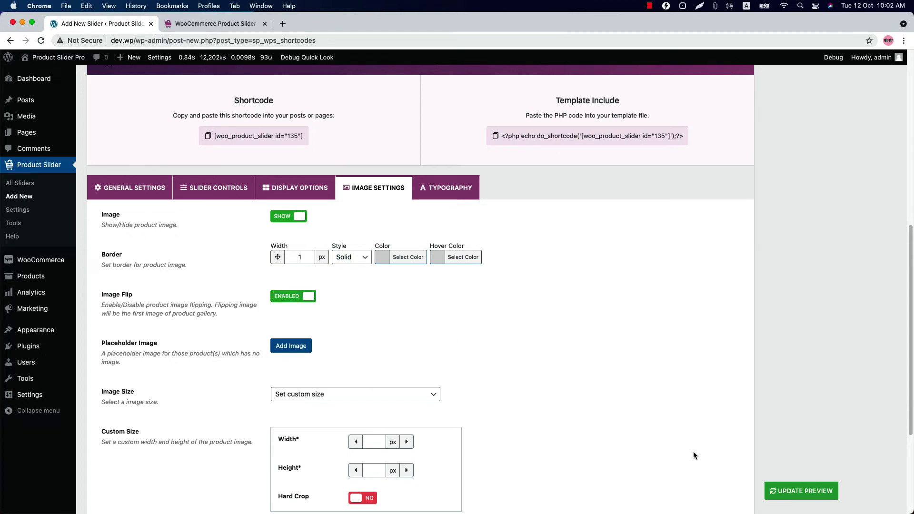
{"action": "left_click", "coordinate": [801, 490]}
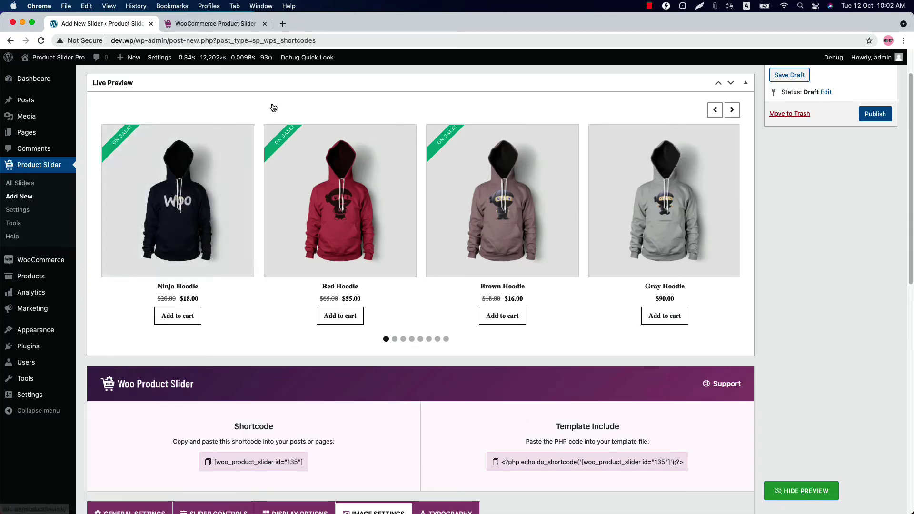
{"action": "scroll", "coordinate": [273, 107], "scroll_direction": "down", "scroll_amount": 10}
{"action": "left_click", "coordinate": [290, 223]}
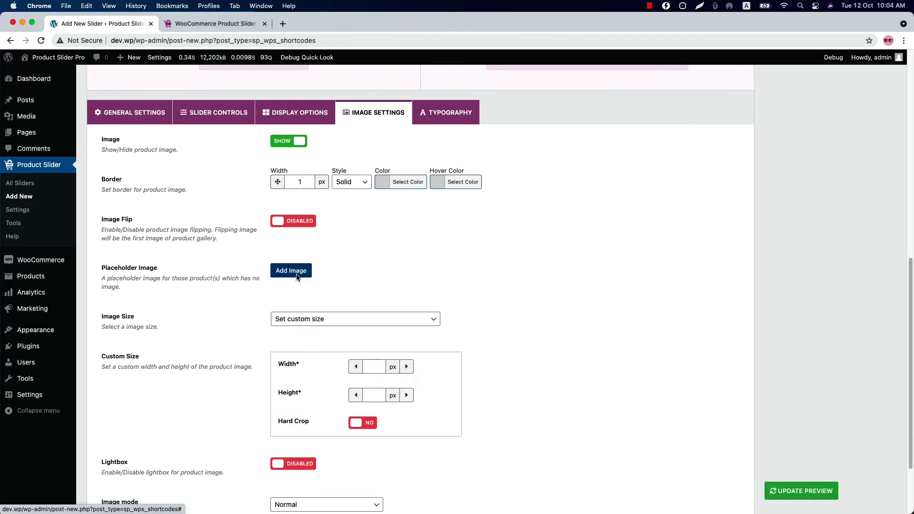
Keep the image size on Set custom size, enter 268 by 322 px with Hard Crop on, and update the live preview
{"action": "left_click", "coordinate": [318, 323]}
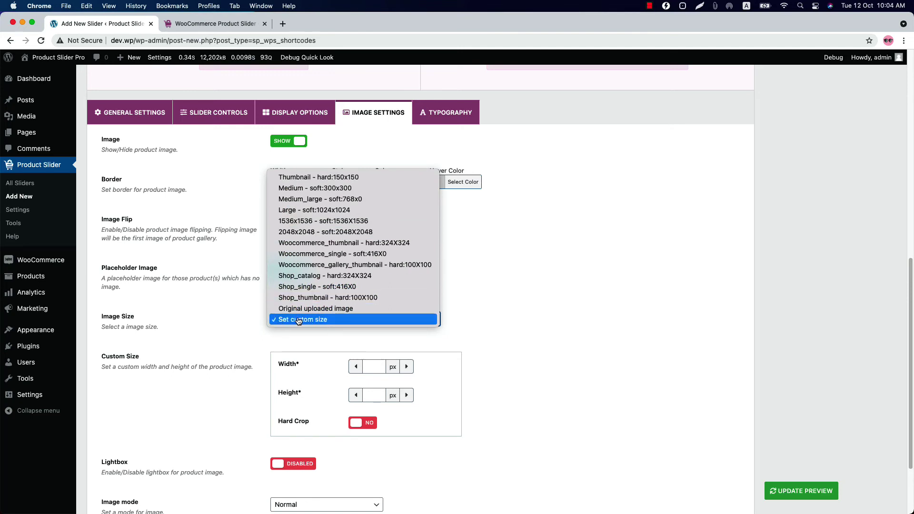
{"action": "left_click", "coordinate": [361, 339]}
{"action": "left_click", "coordinate": [370, 367]}
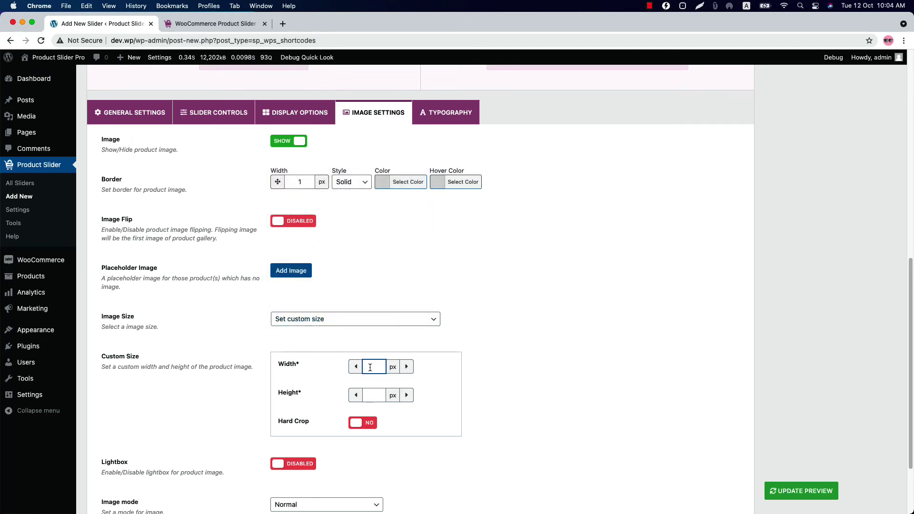
{"action": "type", "text": "268"}
{"action": "left_click", "coordinate": [380, 395]}
{"action": "left_click", "coordinate": [367, 423]}
{"action": "left_click", "coordinate": [793, 495]}
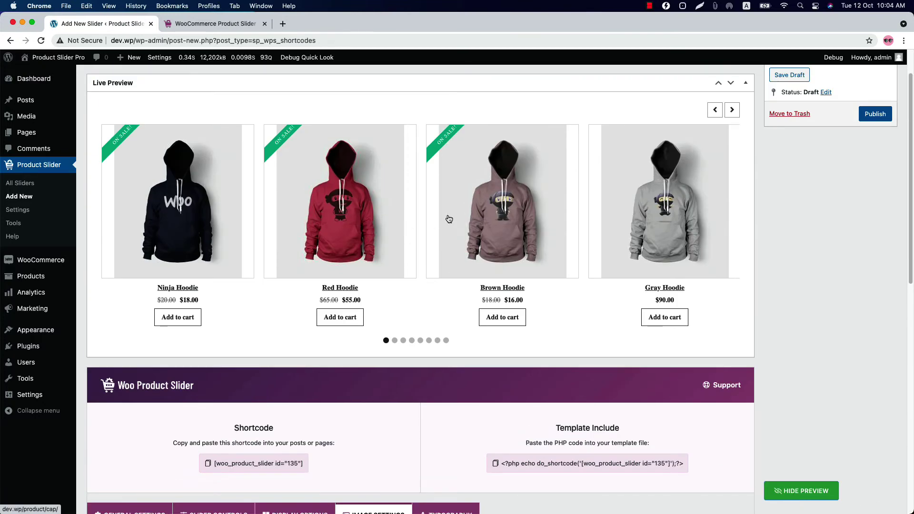
Enable the lightbox for product images and publish the Best Selling Products slider
{"action": "scroll", "coordinate": [445, 370], "scroll_direction": "down", "scroll_amount": 15}
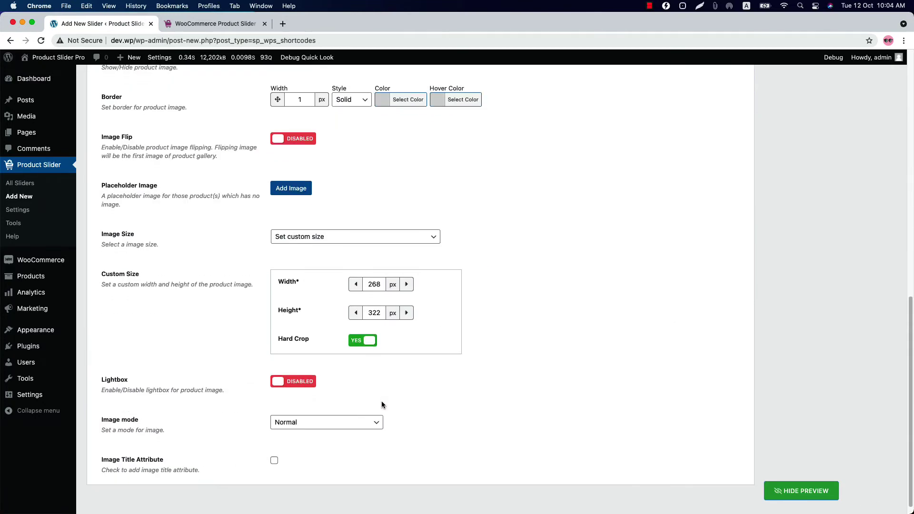
{"action": "left_click", "coordinate": [305, 385]}
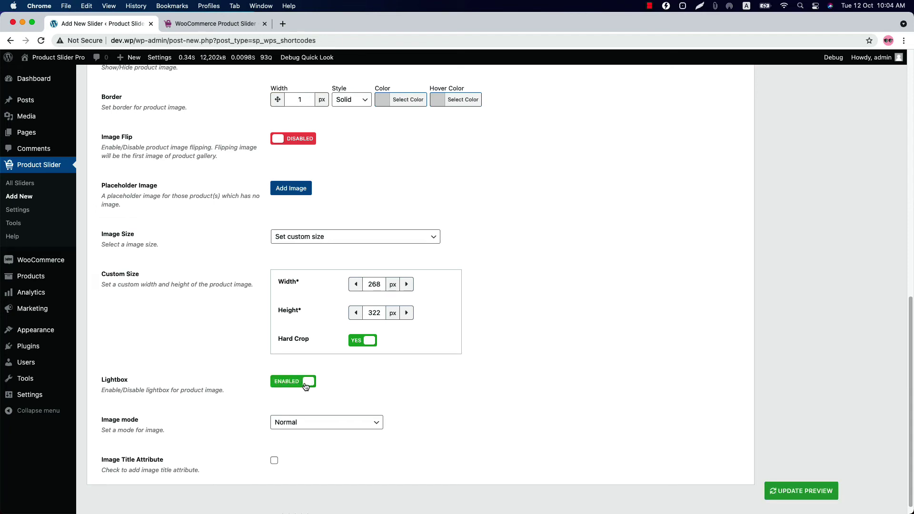
{"action": "scroll", "coordinate": [604, 352], "scroll_direction": "up", "scroll_amount": 20}
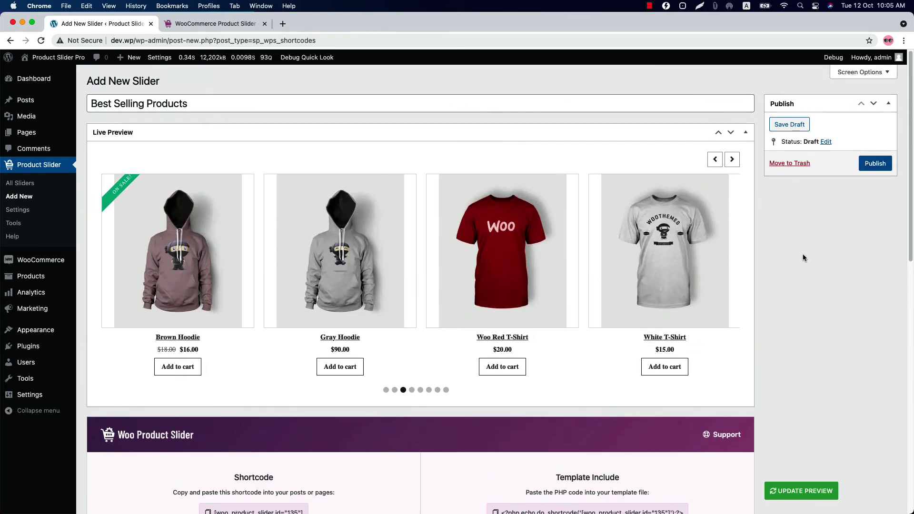
{"action": "left_click", "coordinate": [873, 163]}
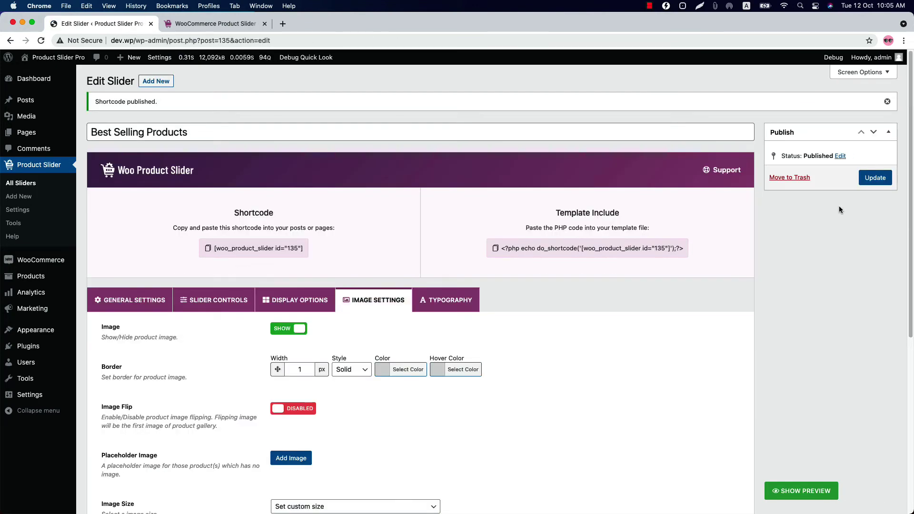
Copy the shortcode [woo_product_slider id="135"] and paste it into the body of a new page
{"action": "left_click", "coordinate": [266, 248]}
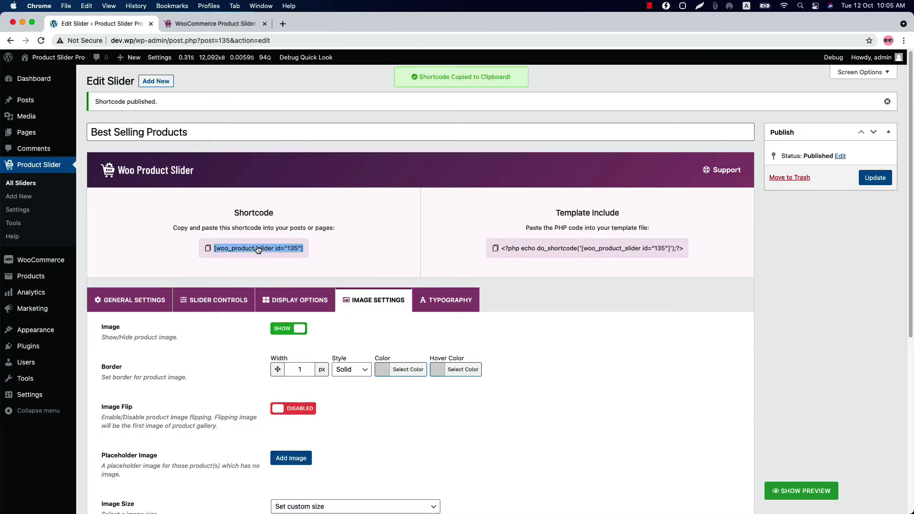
{"action": "mouse_move", "coordinate": [18, 134]}
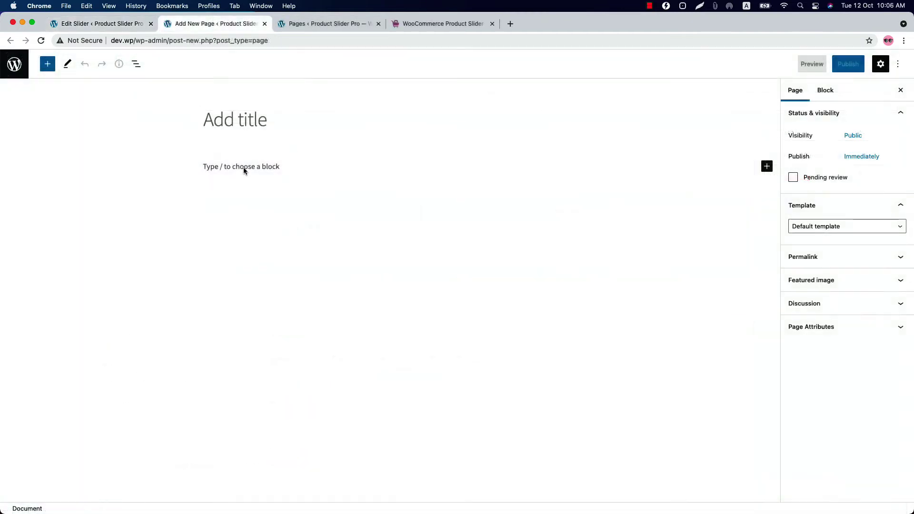
{"action": "left_click", "coordinate": [243, 170]}
{"action": "key", "text": "super+v"}
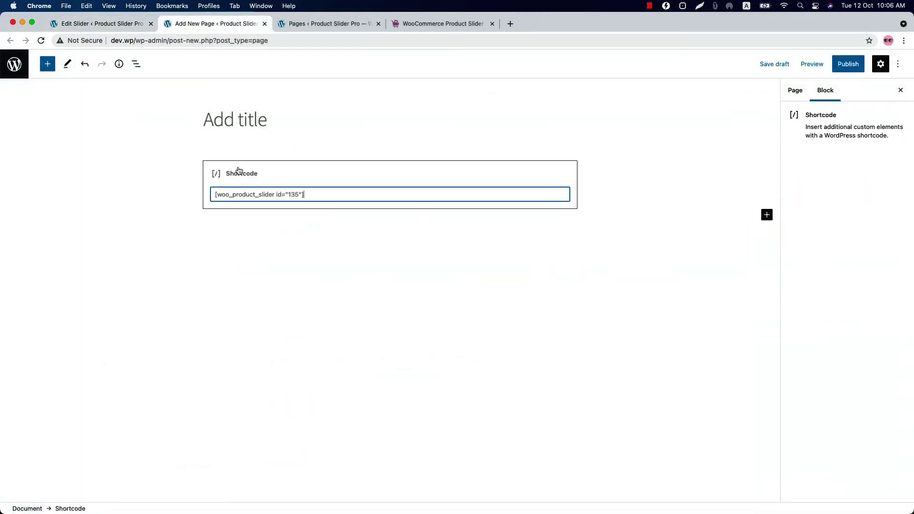
Publish the untitled page containing the slider shortcode and view it on the site
{"action": "left_click", "coordinate": [848, 64]}
{"action": "left_click", "coordinate": [817, 64]}
{"action": "left_click", "coordinate": [818, 166]}
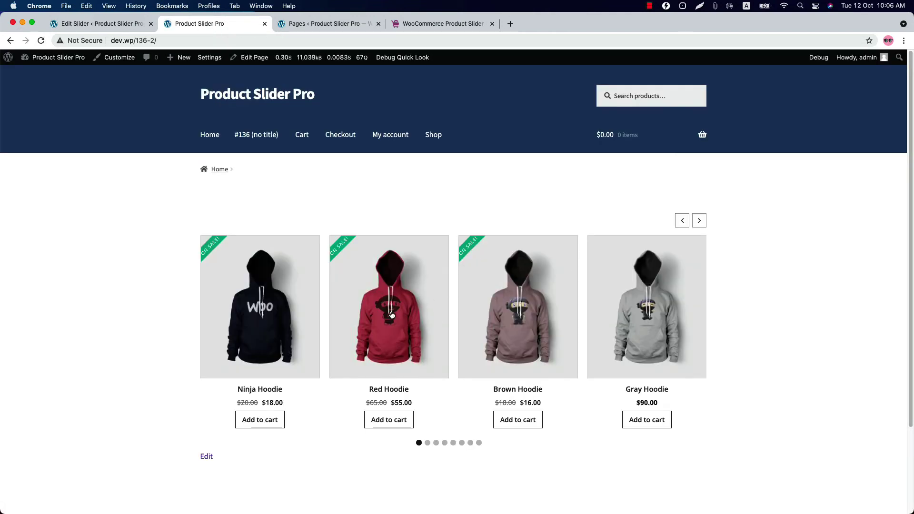
Advance the published slider through its products, and open and close the gray hoodie's image in the lightbox
{"action": "left_click", "coordinate": [699, 221]}
{"action": "left_click", "coordinate": [699, 222]}
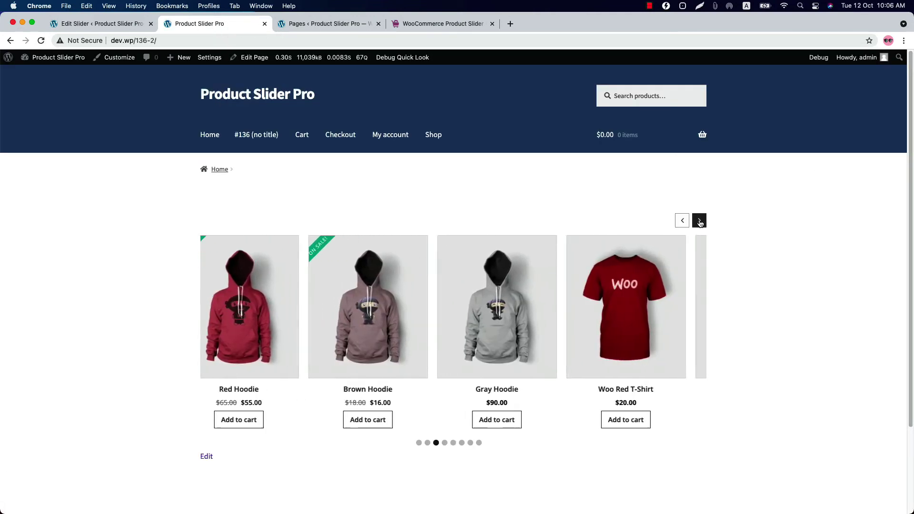
{"action": "left_click", "coordinate": [699, 223]}
{"action": "left_click", "coordinate": [390, 321]}
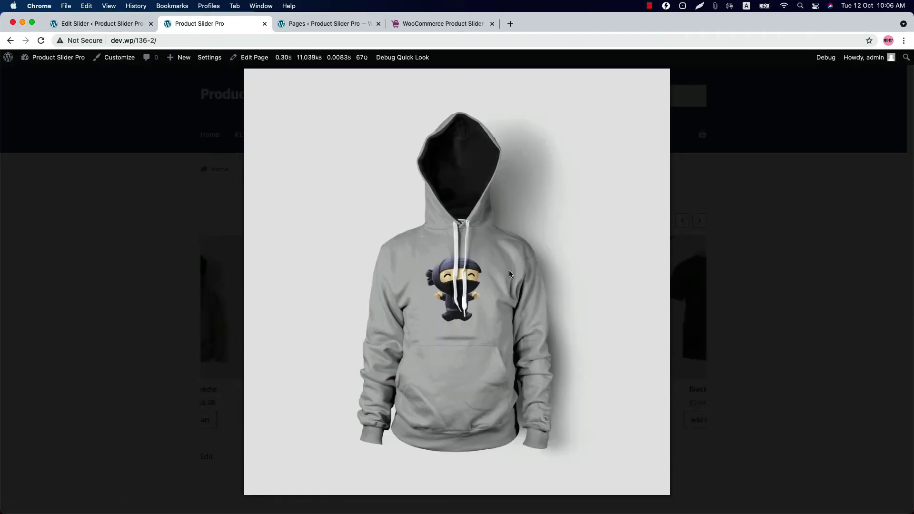
{"action": "left_click", "coordinate": [707, 241]}
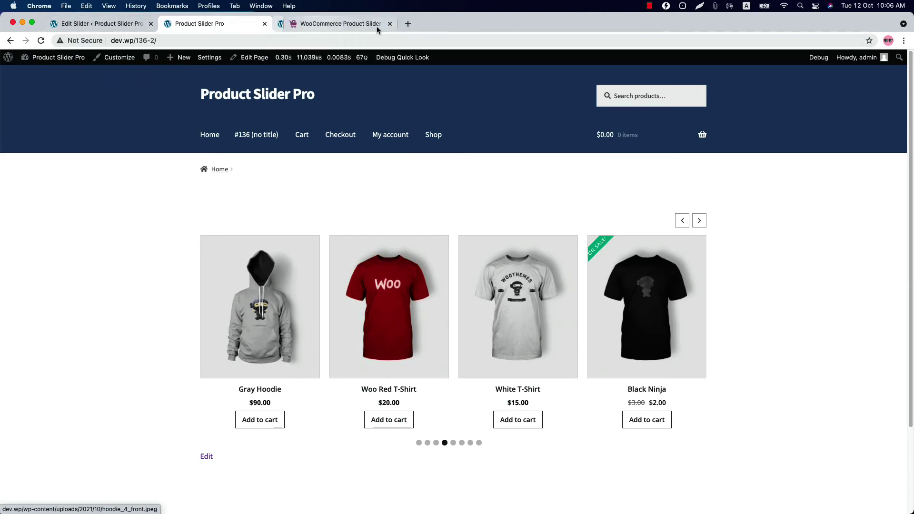
Set the slider's image mode to Grayscale on hover and reload the published page to check the effect
{"action": "left_click", "coordinate": [95, 24]}
{"action": "scroll", "coordinate": [414, 285], "scroll_direction": "down", "scroll_amount": 10}
{"action": "left_click", "coordinate": [309, 410]}
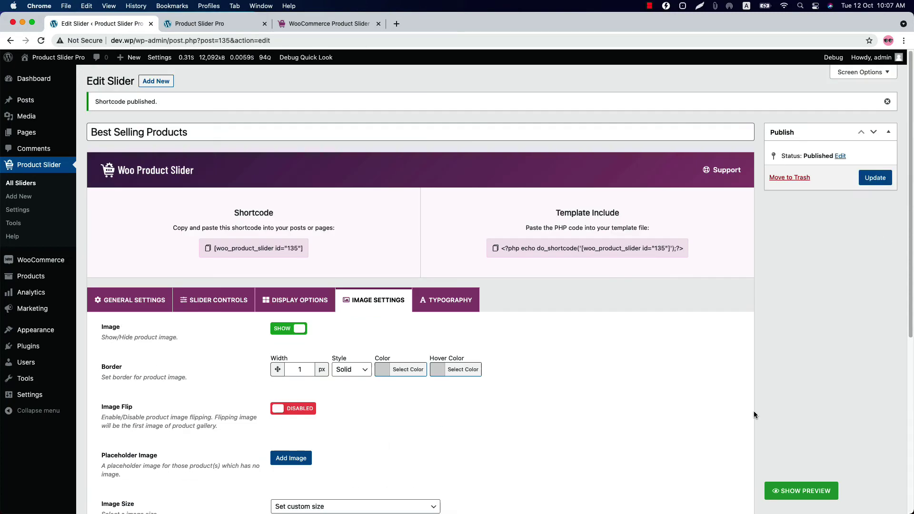
{"action": "left_click", "coordinate": [200, 24]}
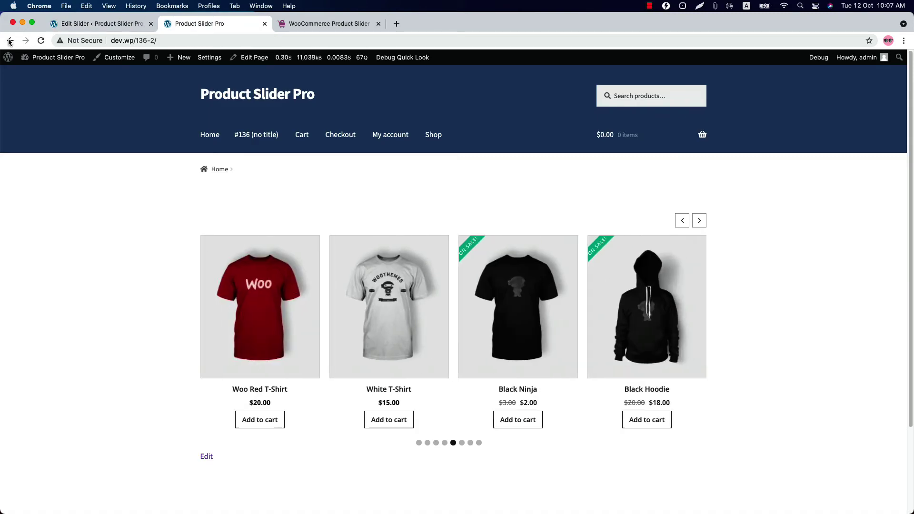
{"action": "left_click", "coordinate": [41, 40]}
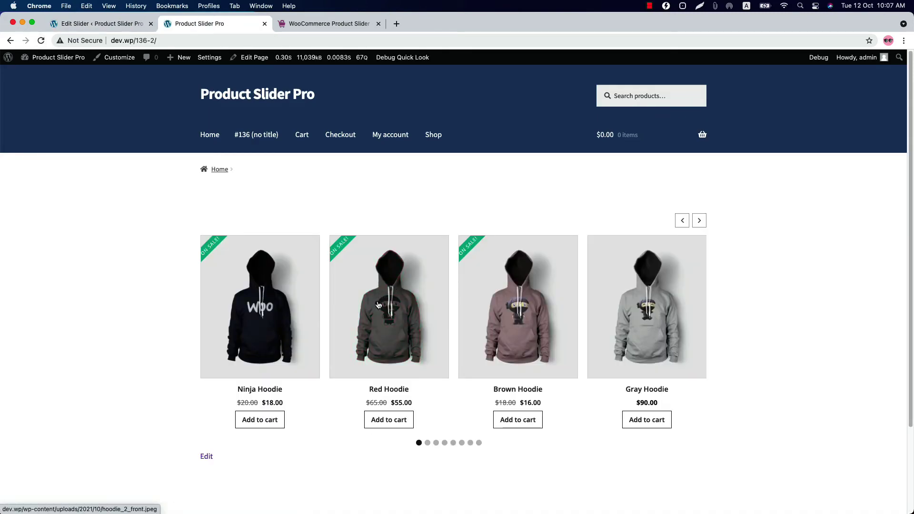
Return to the slider's image settings and choose another image mode instead of Grayscale on hover
{"action": "left_click", "coordinate": [95, 23]}
{"action": "scroll", "coordinate": [334, 286], "scroll_direction": "down", "scroll_amount": 8}
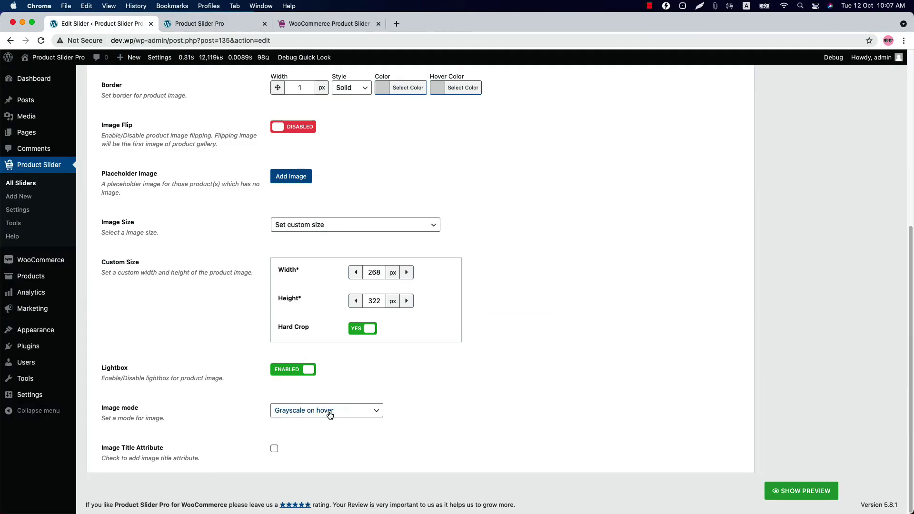
{"action": "left_click", "coordinate": [325, 410]}
{"action": "left_click", "coordinate": [325, 389]}
Examine the typography settings for the slider section title, product name and product description fonts
{"action": "scroll", "coordinate": [300, 449], "scroll_direction": "up", "scroll_amount": 6}
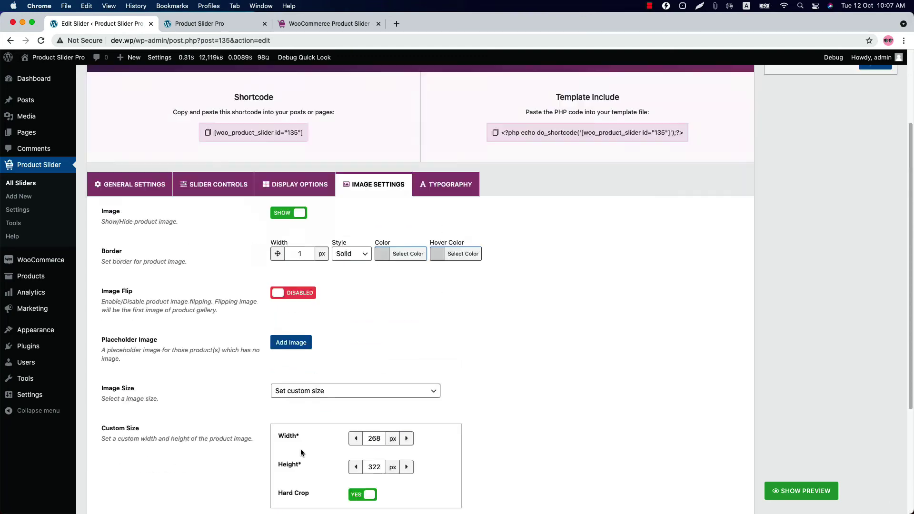
{"action": "left_click", "coordinate": [447, 300]}
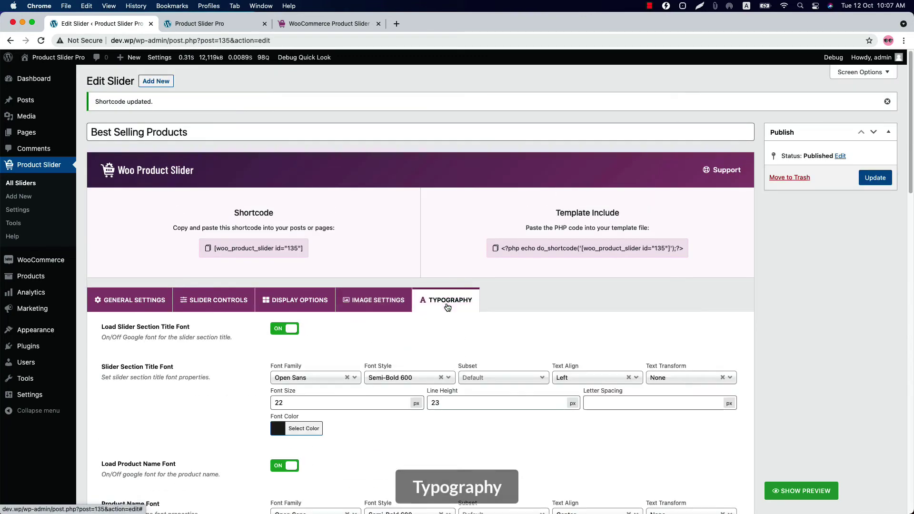
{"action": "scroll", "coordinate": [447, 305], "scroll_direction": "down", "scroll_amount": 3}
{"action": "scroll", "coordinate": [447, 303], "scroll_direction": "down", "scroll_amount": 2}
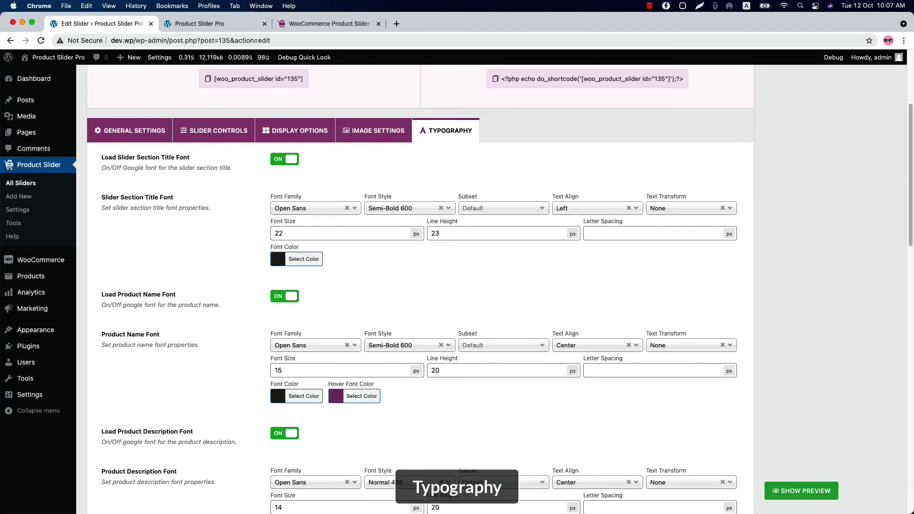
{"action": "scroll", "coordinate": [446, 306], "scroll_direction": "down", "scroll_amount": 2}
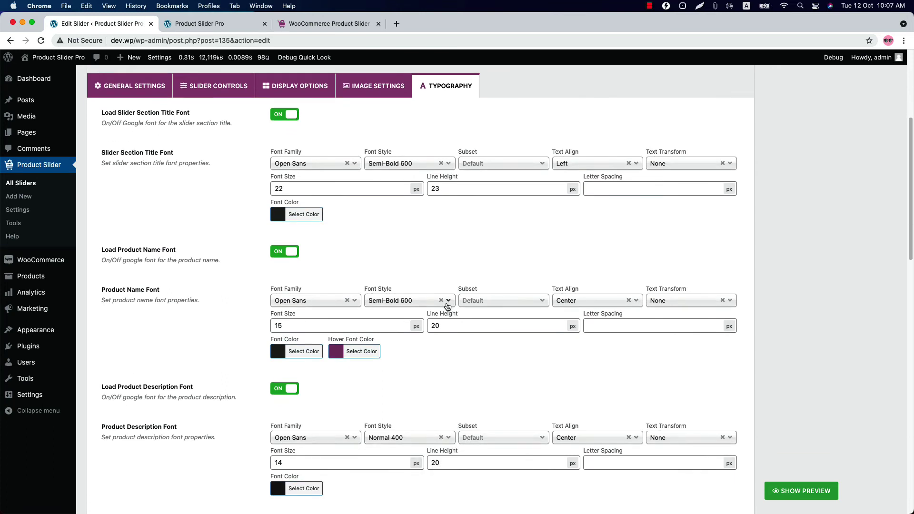
{"action": "scroll", "coordinate": [446, 303], "scroll_direction": "down", "scroll_amount": 1}
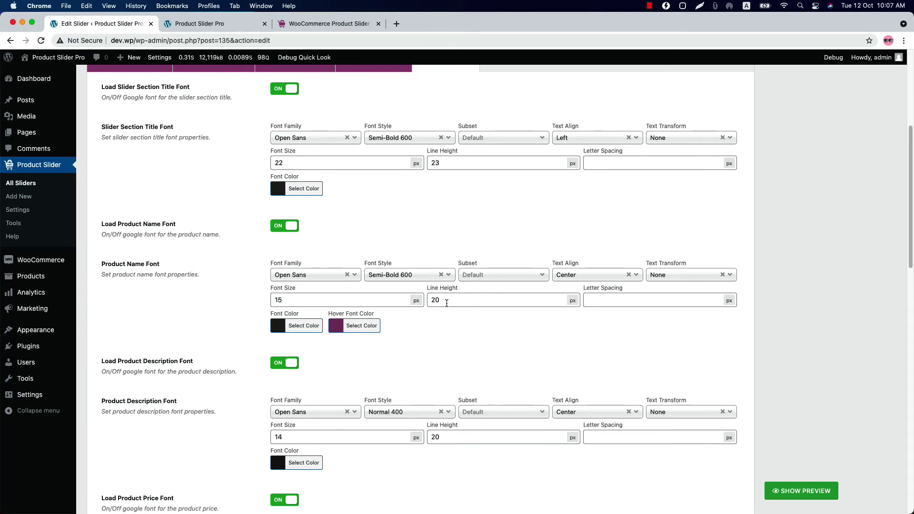
{"action": "scroll", "coordinate": [447, 303], "scroll_direction": "down", "scroll_amount": 1}
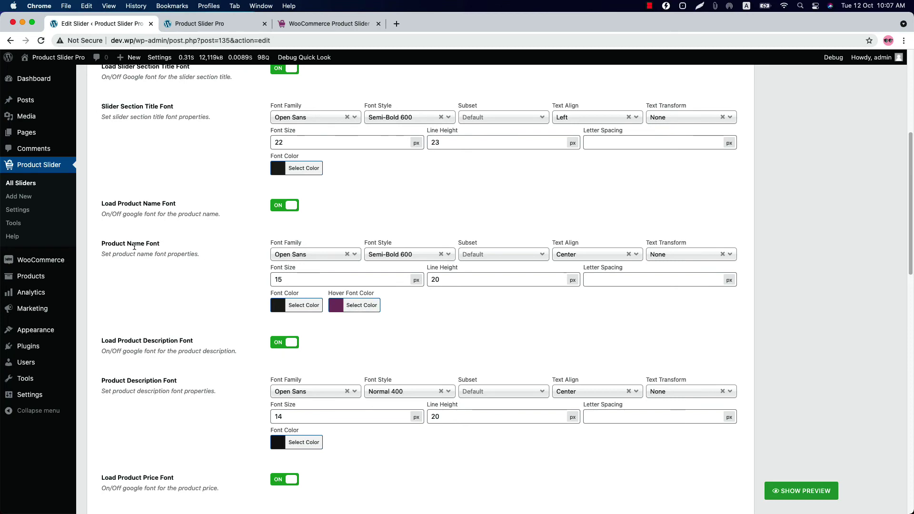
Set the product name font color to the blue palette swatch, update the slider and reload the published page
{"action": "left_click", "coordinate": [289, 255]}
{"action": "left_click", "coordinate": [304, 305]}
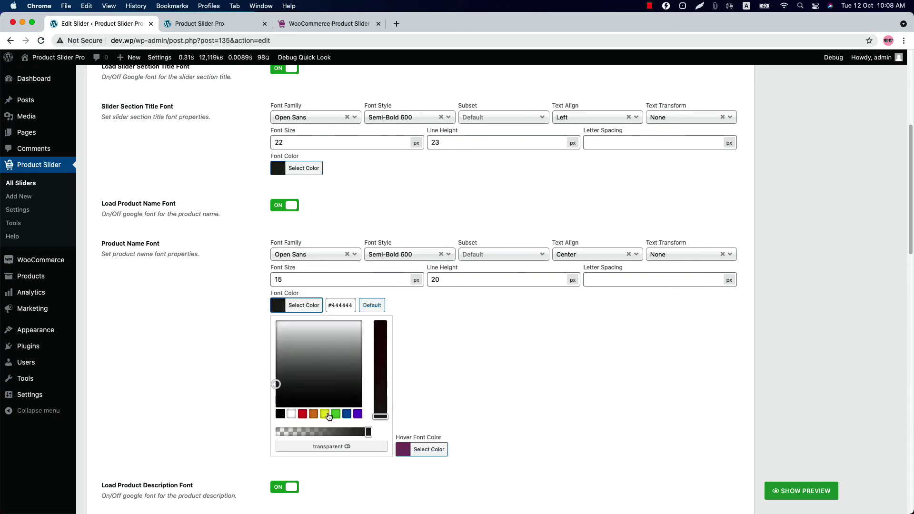
{"action": "left_click", "coordinate": [347, 414]}
{"action": "scroll", "coordinate": [707, 400], "scroll_direction": "up", "scroll_amount": 5}
{"action": "left_click", "coordinate": [873, 178]}
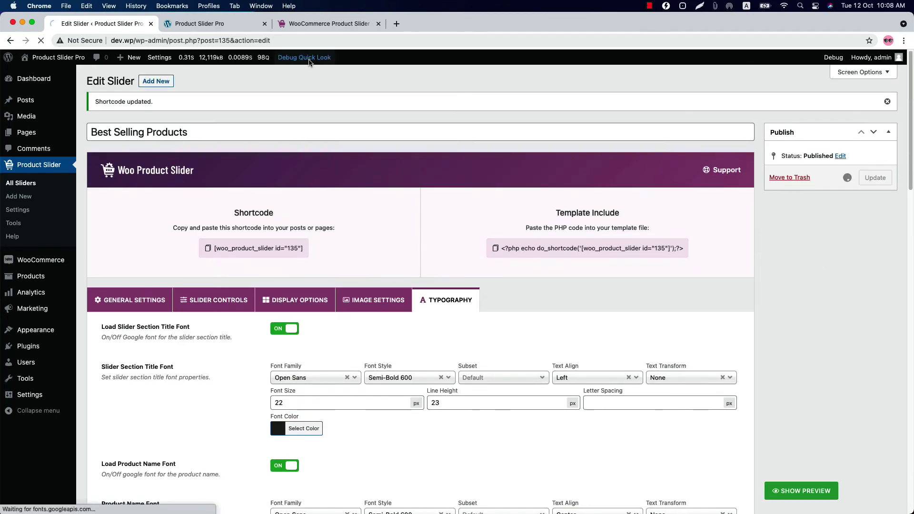
{"action": "left_click", "coordinate": [214, 23]}
{"action": "left_click", "coordinate": [41, 40]}
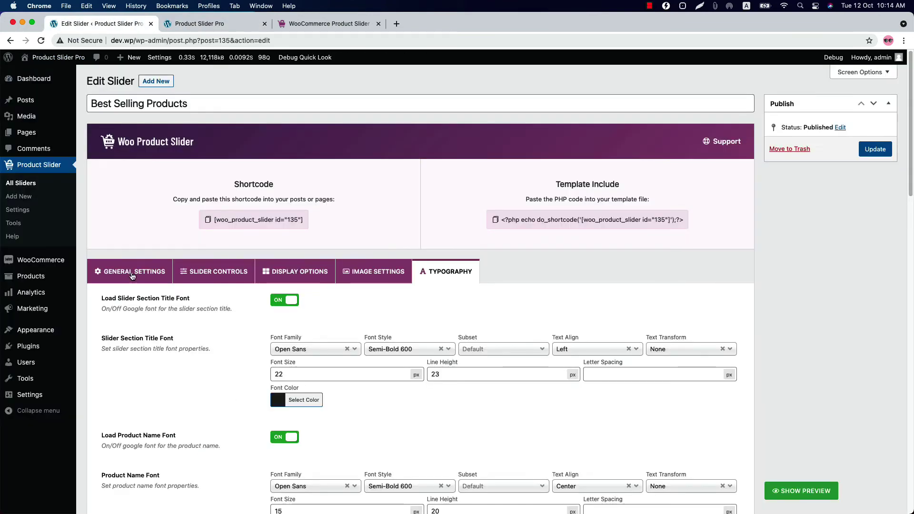
Switch the slider's layout preset to Grid and set the pagination to show 6 products per page
{"action": "left_click", "coordinate": [131, 272]}
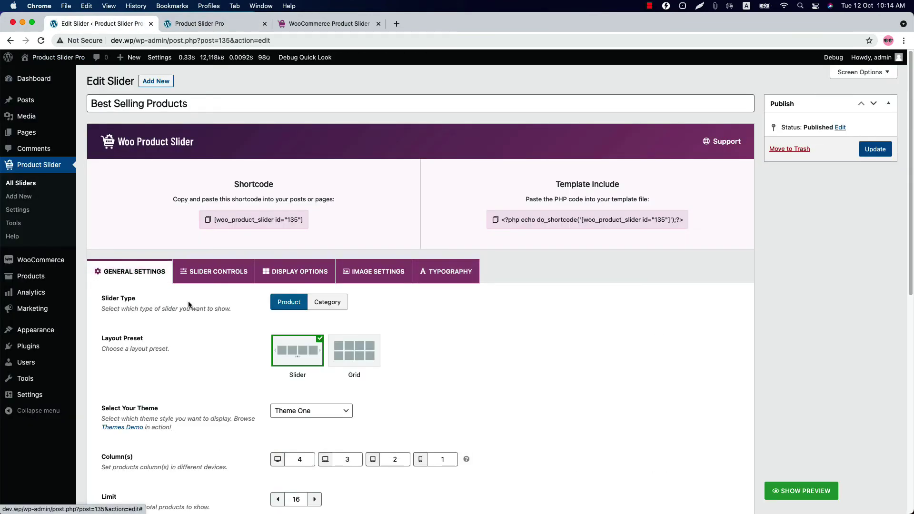
{"action": "left_click", "coordinate": [361, 364]}
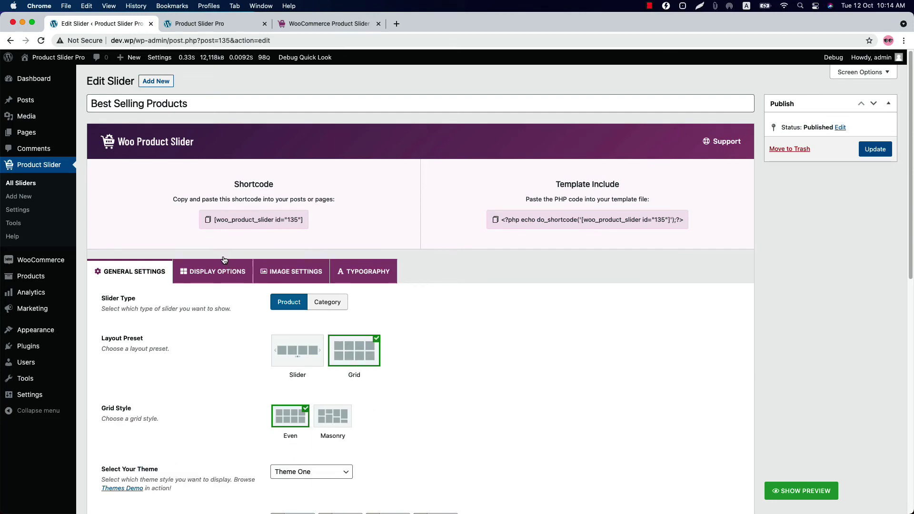
{"action": "left_click", "coordinate": [212, 271]}
{"action": "scroll", "coordinate": [312, 367], "scroll_direction": "down", "scroll_amount": 15}
{"action": "scroll", "coordinate": [312, 368], "scroll_direction": "down", "scroll_amount": 5}
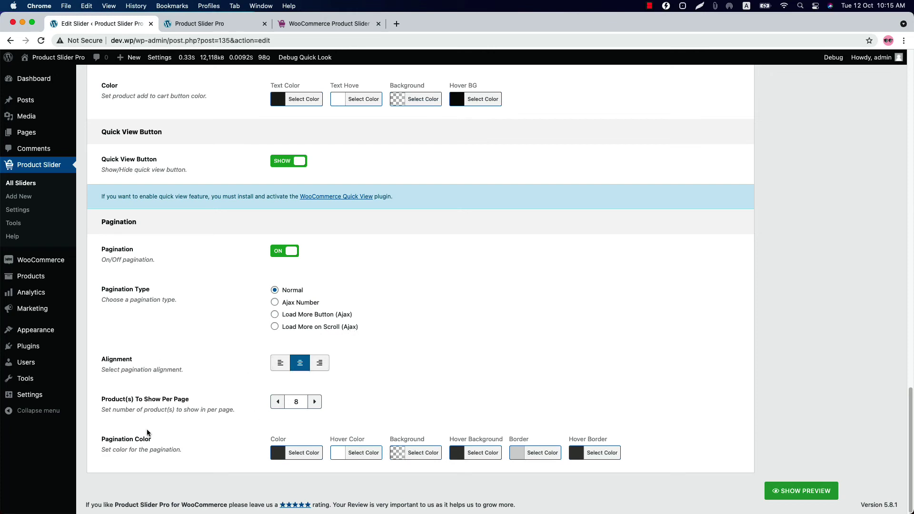
{"action": "left_click", "coordinate": [278, 402]}
{"action": "scroll", "coordinate": [806, 393], "scroll_direction": "up", "scroll_amount": 20}
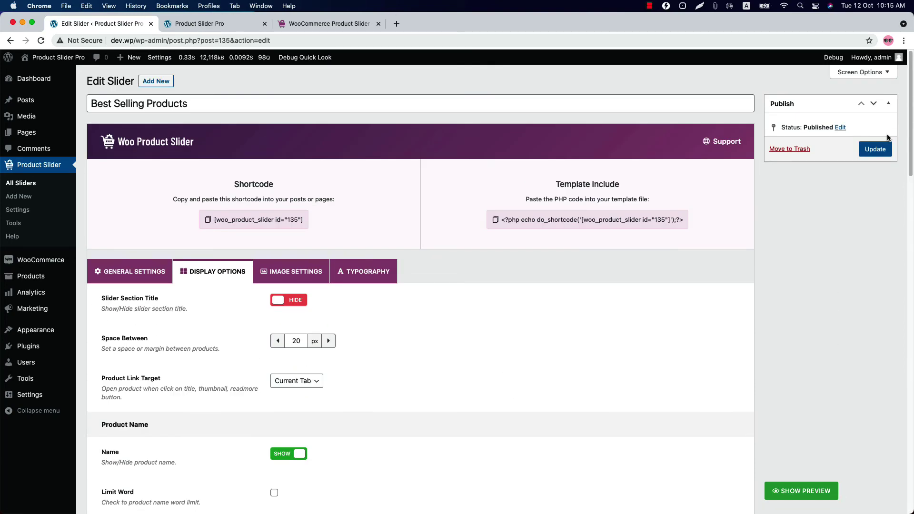
Update the slider and reload the published page to view the grid layout
{"action": "left_click", "coordinate": [879, 147]}
{"action": "left_click", "coordinate": [200, 24]}
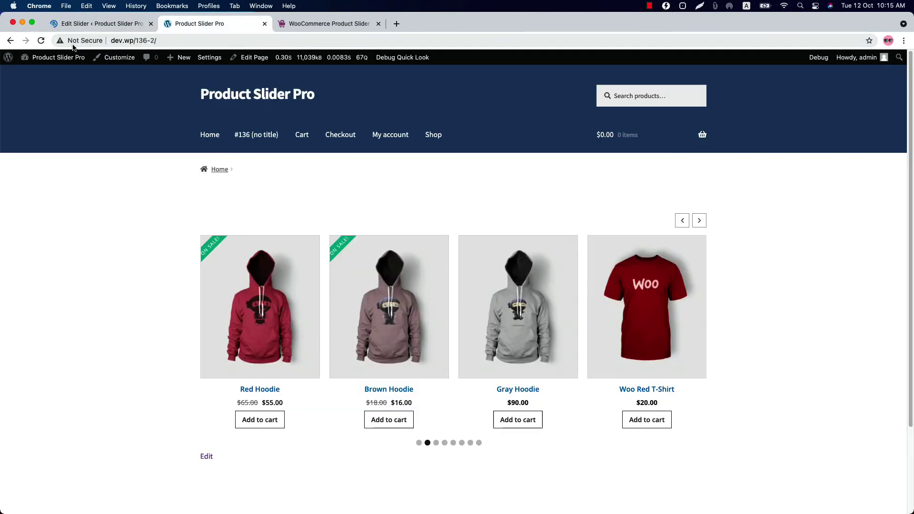
{"action": "left_click", "coordinate": [42, 41]}
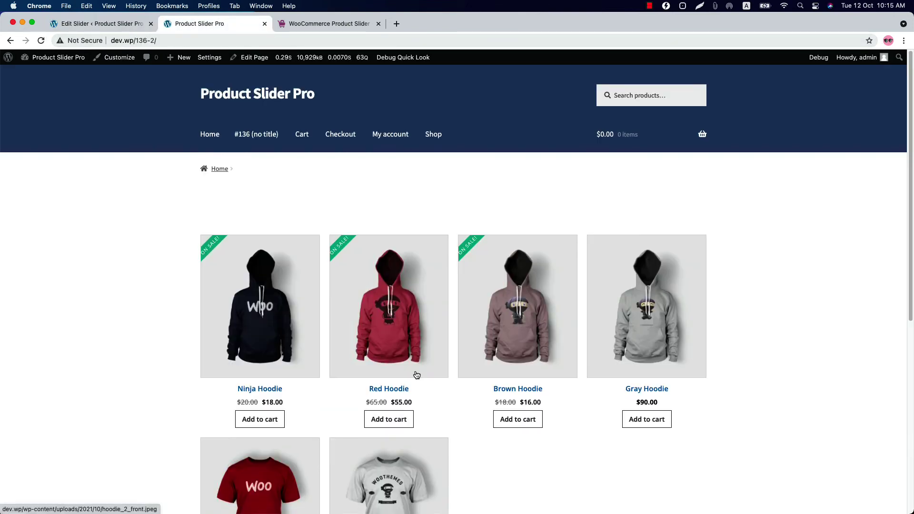
{"action": "scroll", "coordinate": [421, 395], "scroll_direction": "down", "scroll_amount": 3}
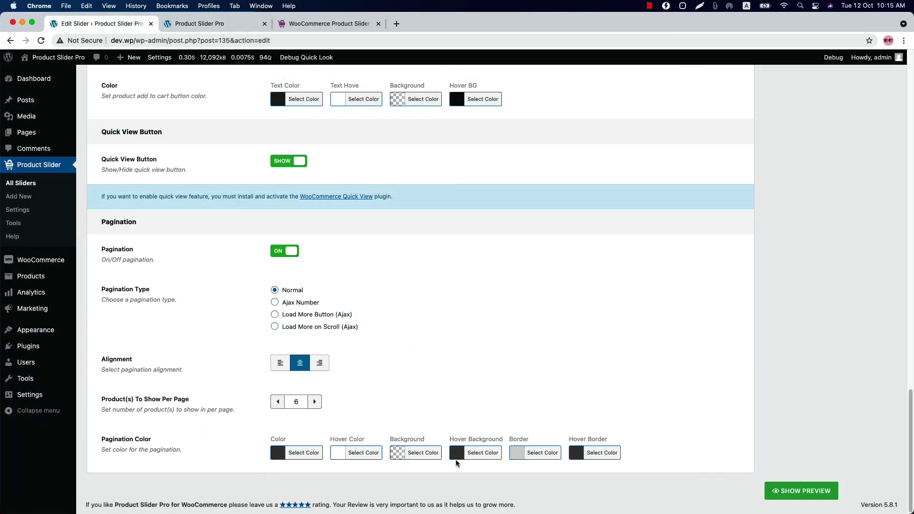
Change the layout preset back to Slider, choose Theme Twenty Five and update the slider
{"action": "scroll", "coordinate": [580, 460], "scroll_direction": "up", "scroll_amount": 15}
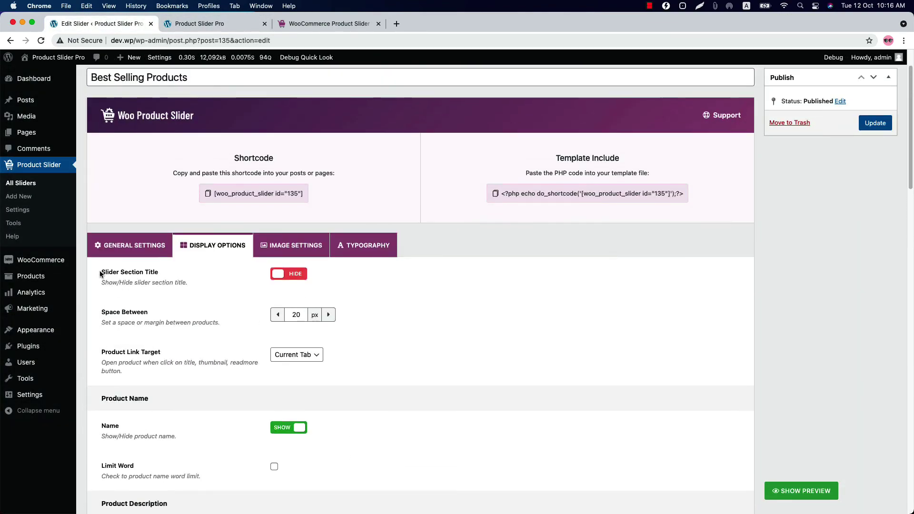
{"action": "left_click", "coordinate": [111, 245]}
{"action": "left_click", "coordinate": [305, 188]}
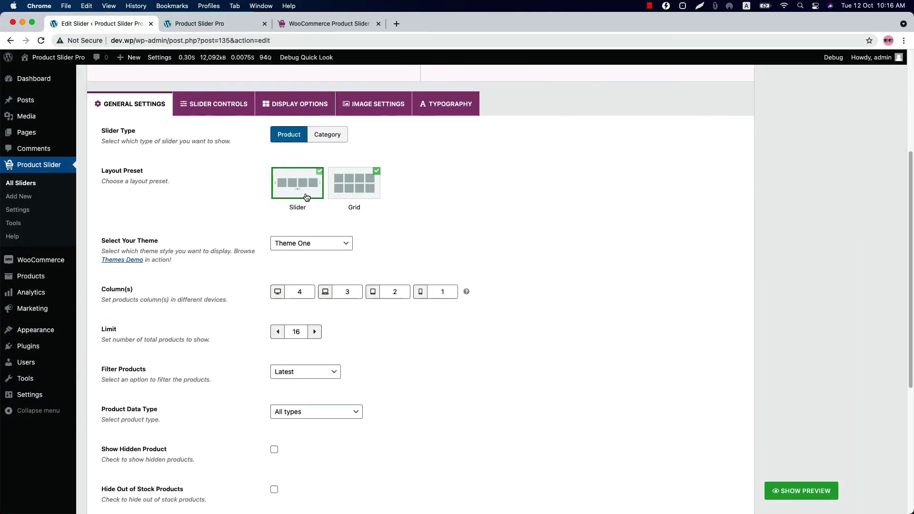
{"action": "left_click", "coordinate": [317, 244]}
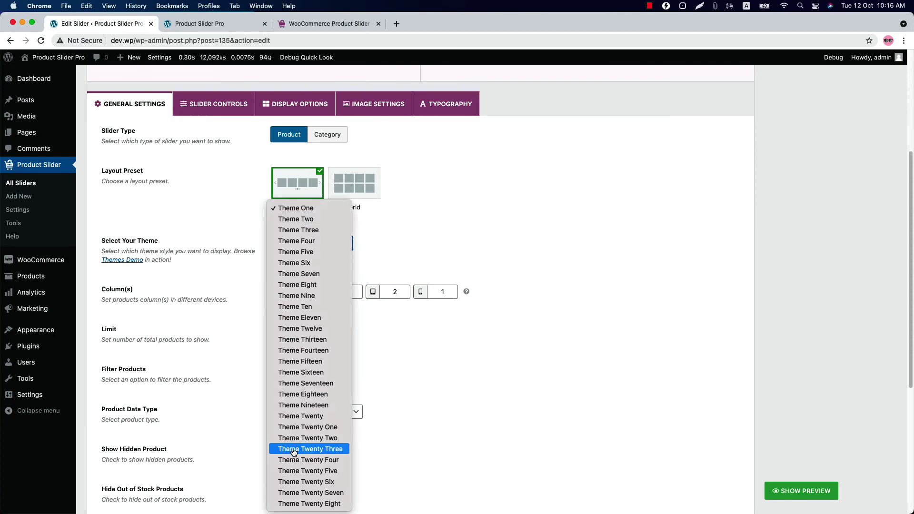
{"action": "left_click", "coordinate": [299, 471]}
{"action": "scroll", "coordinate": [805, 344], "scroll_direction": "up", "scroll_amount": 5}
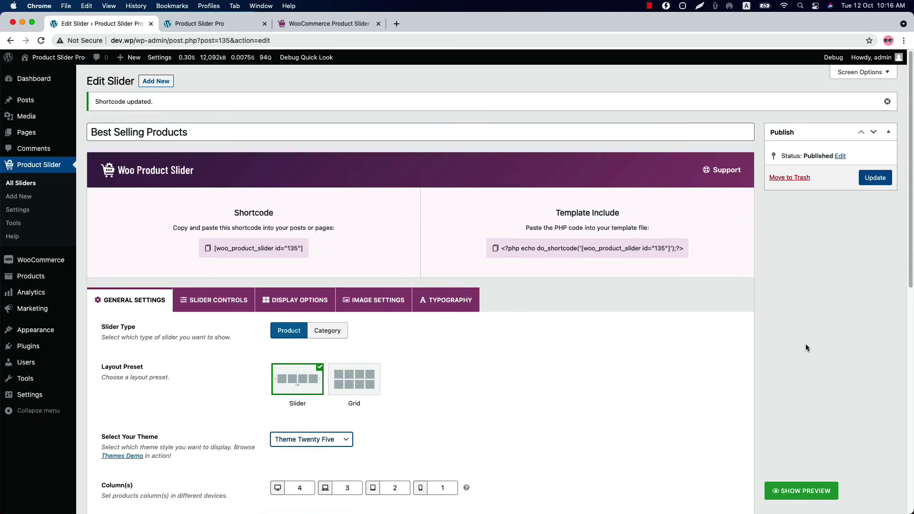
{"action": "left_click", "coordinate": [866, 179]}
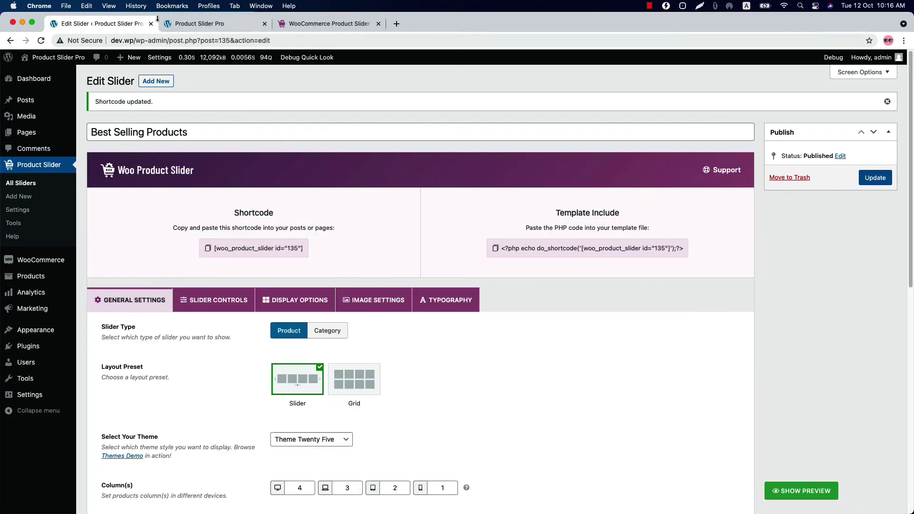
Reload the published page to view the new theme and advance the slider through its products
{"action": "left_click", "coordinate": [216, 26]}
{"action": "left_click", "coordinate": [41, 40]}
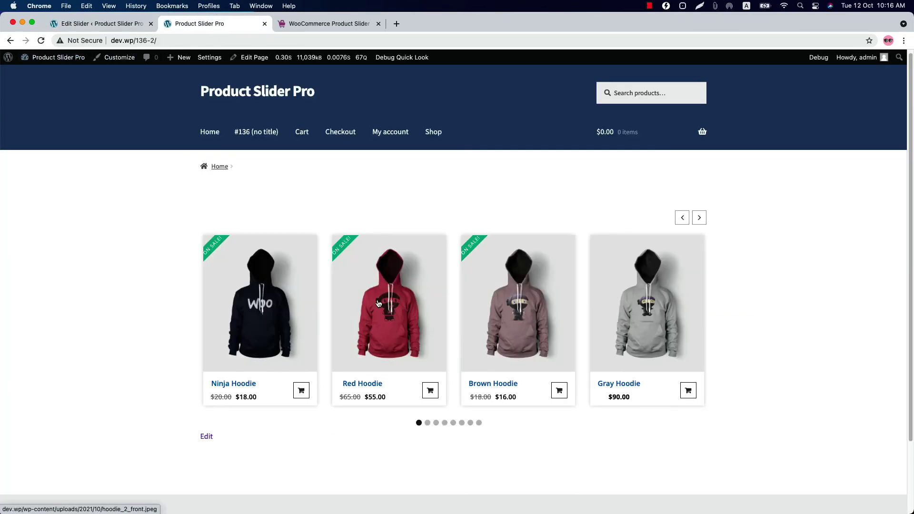
{"action": "left_click", "coordinate": [700, 224]}
{"action": "left_click", "coordinate": [700, 223]}
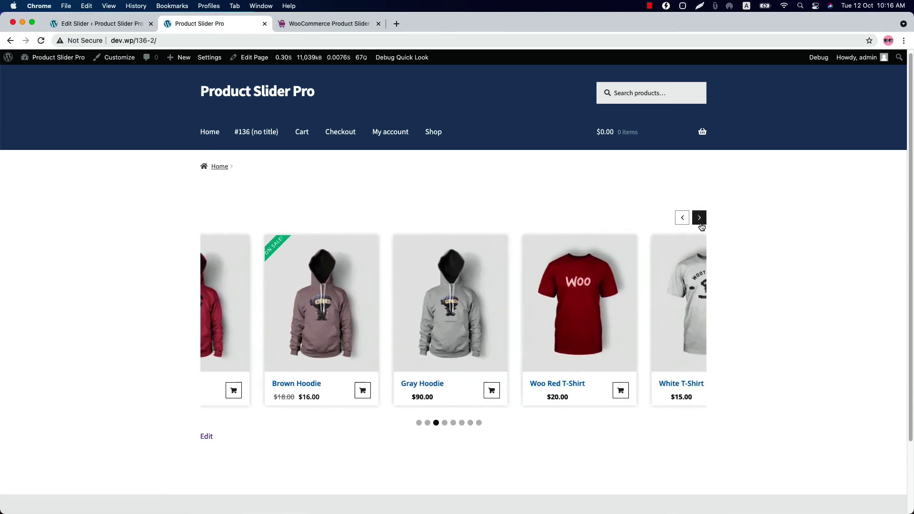
{"action": "left_click", "coordinate": [700, 223]}
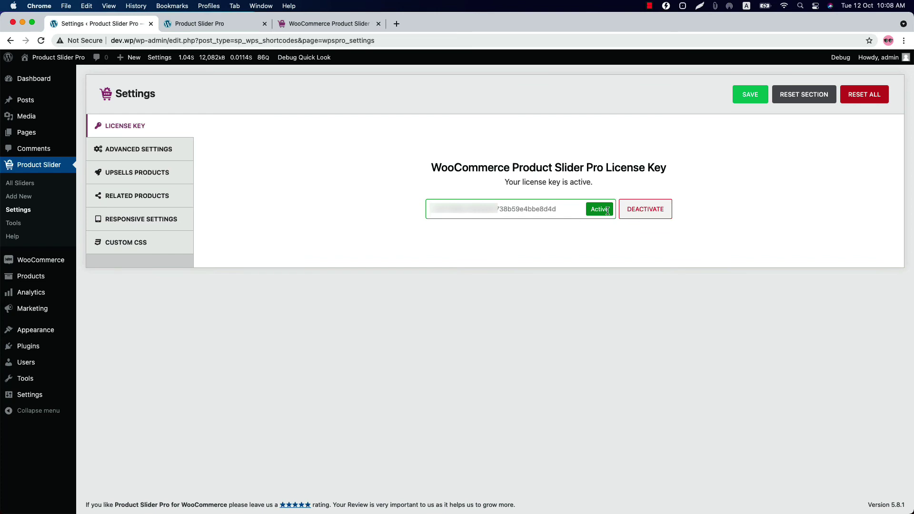
Review the plugin's advanced settings and upsells products settings, including the available upsells shortcode choices
{"action": "left_click", "coordinate": [165, 157]}
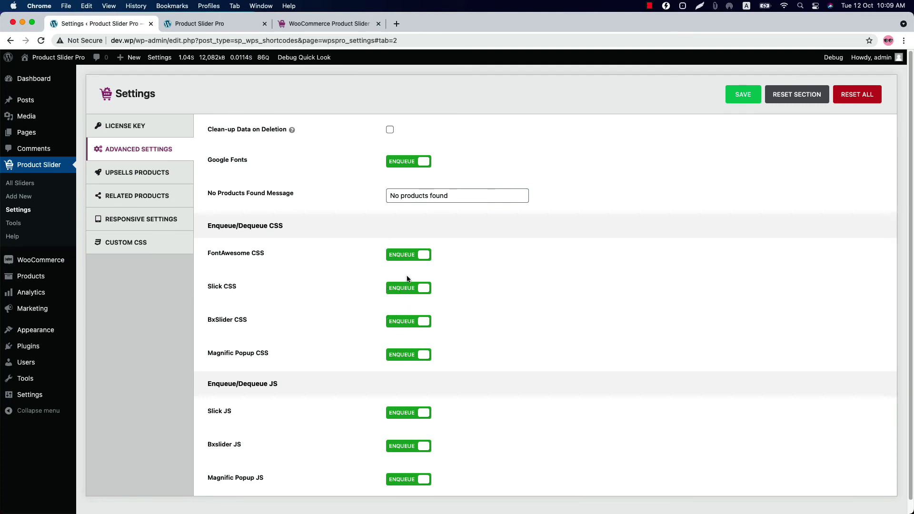
{"action": "left_click", "coordinate": [163, 176]}
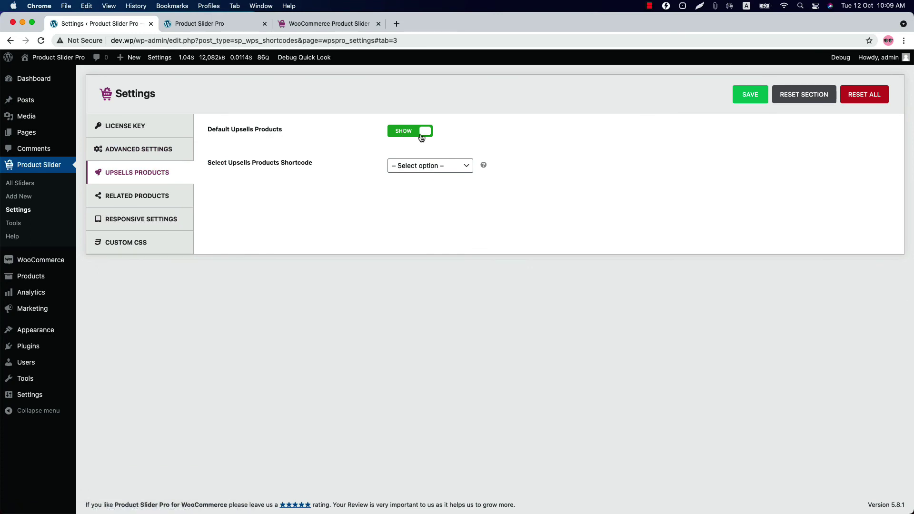
{"action": "left_click", "coordinate": [423, 167]}
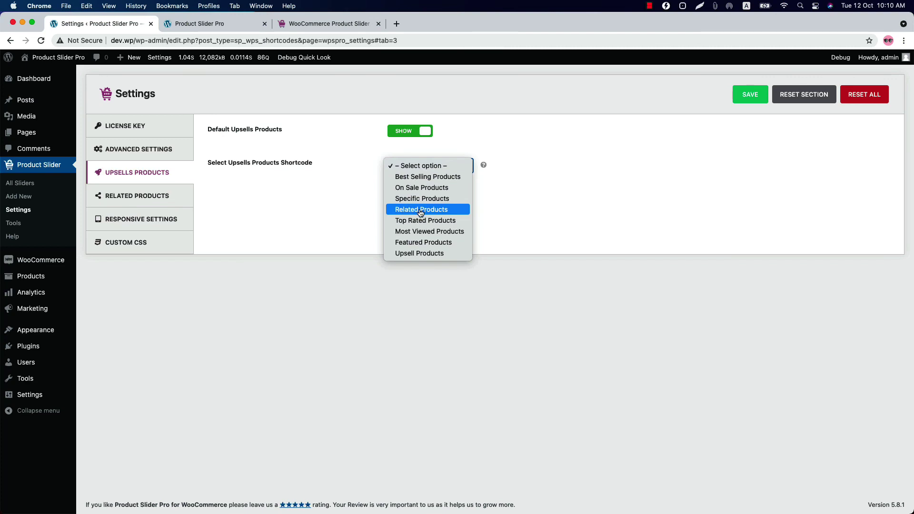
{"action": "left_click", "coordinate": [512, 206]}
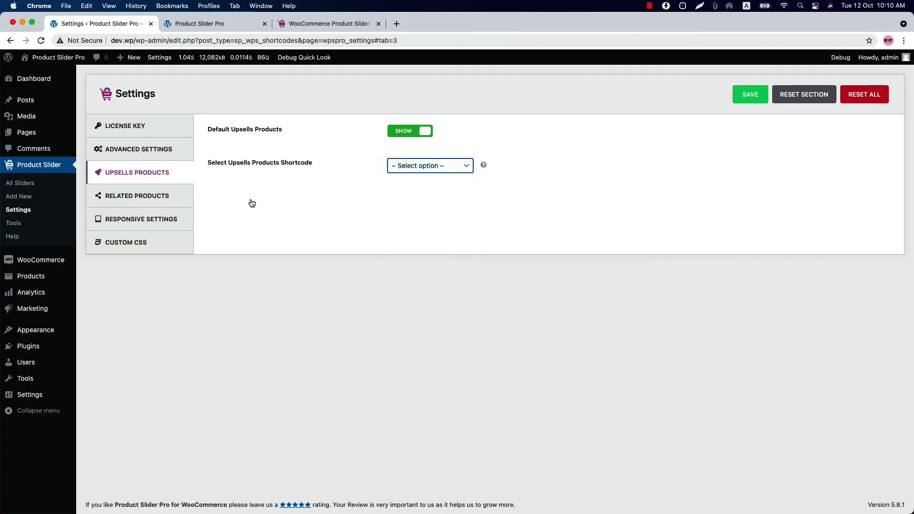
Review the related products settings, switching Default Related Products off and on and viewing the related shortcode choices
{"action": "left_click", "coordinate": [142, 196]}
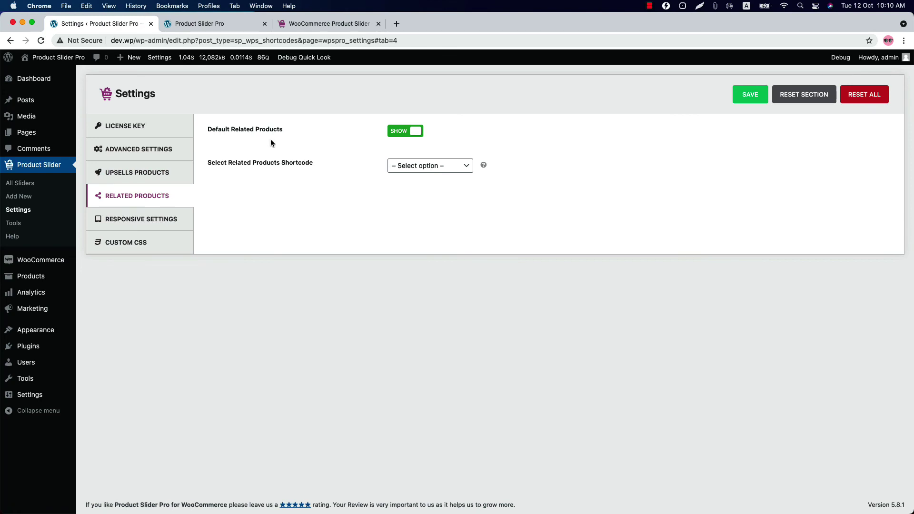
{"action": "left_click", "coordinate": [405, 131]}
{"action": "left_click", "coordinate": [405, 131]}
{"action": "left_click", "coordinate": [413, 169]}
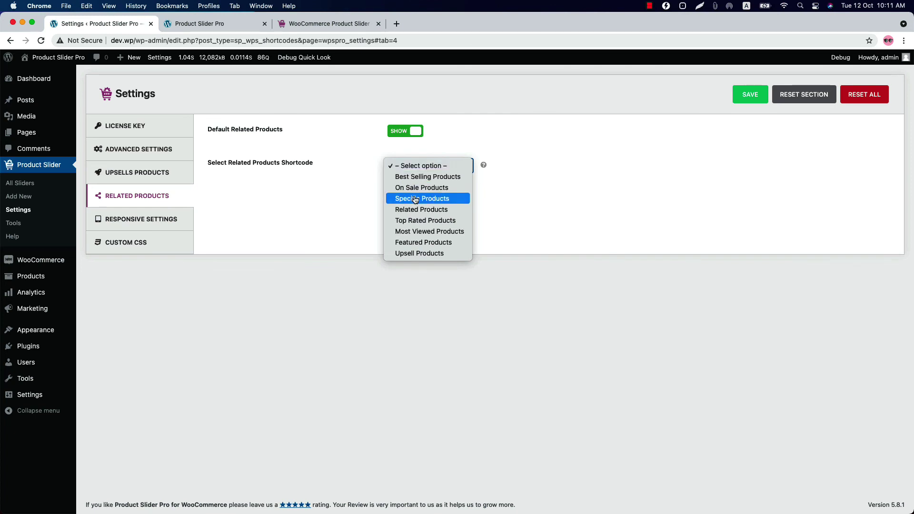
{"action": "left_click", "coordinate": [373, 197]}
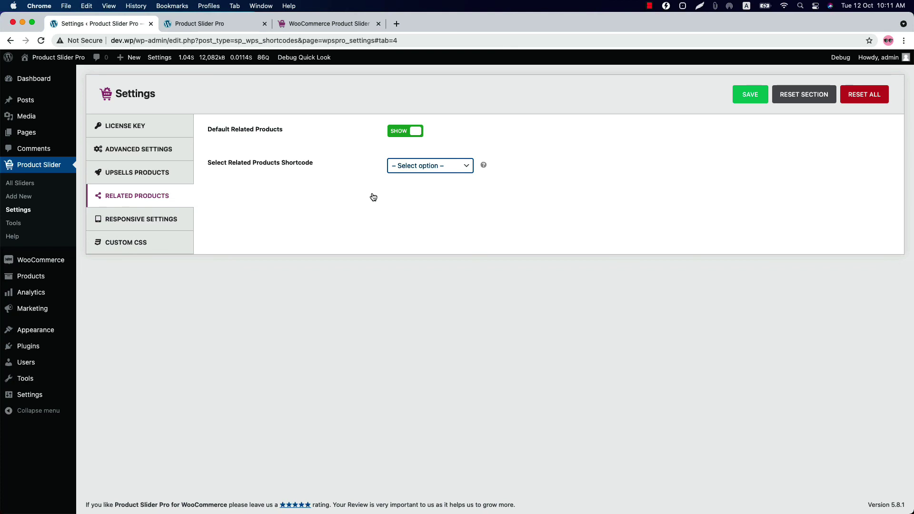
Review the plugin's responsive settings and custom CSS section, and open its export tools
{"action": "left_click", "coordinate": [180, 215]}
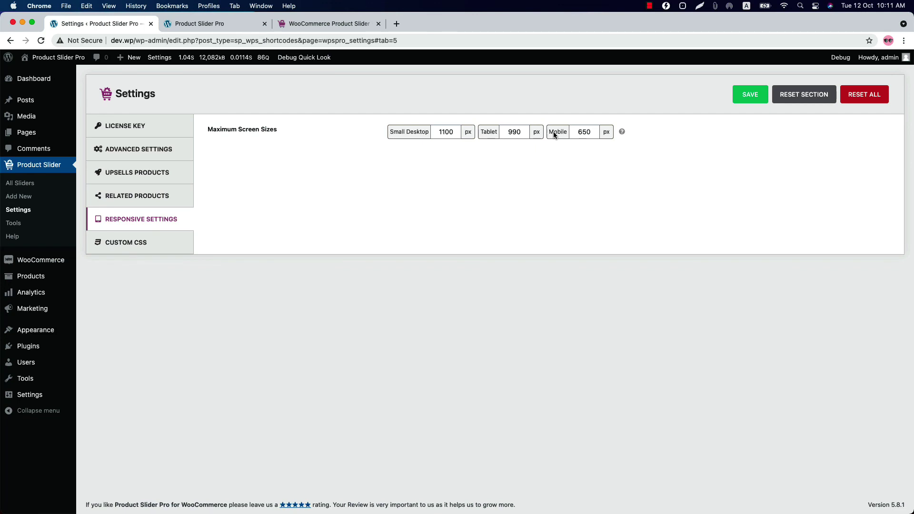
{"action": "left_click", "coordinate": [149, 250]}
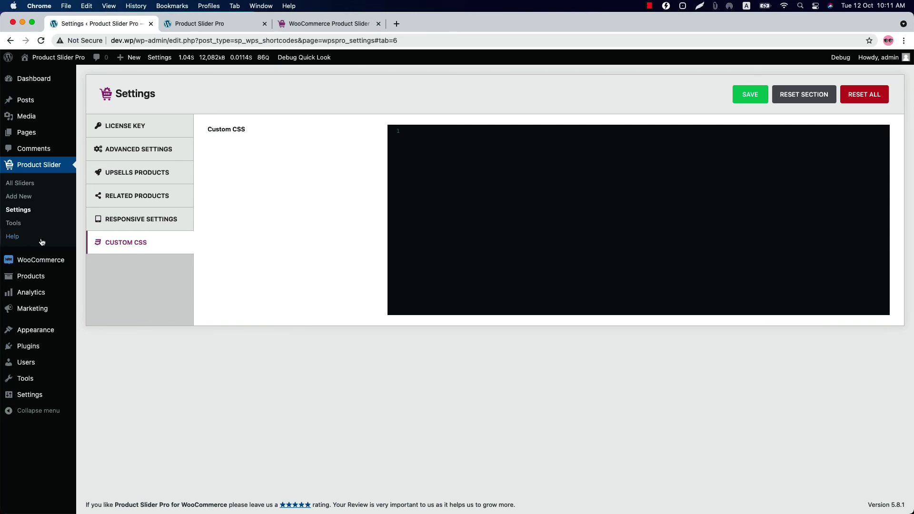
{"action": "left_click", "coordinate": [21, 226]}
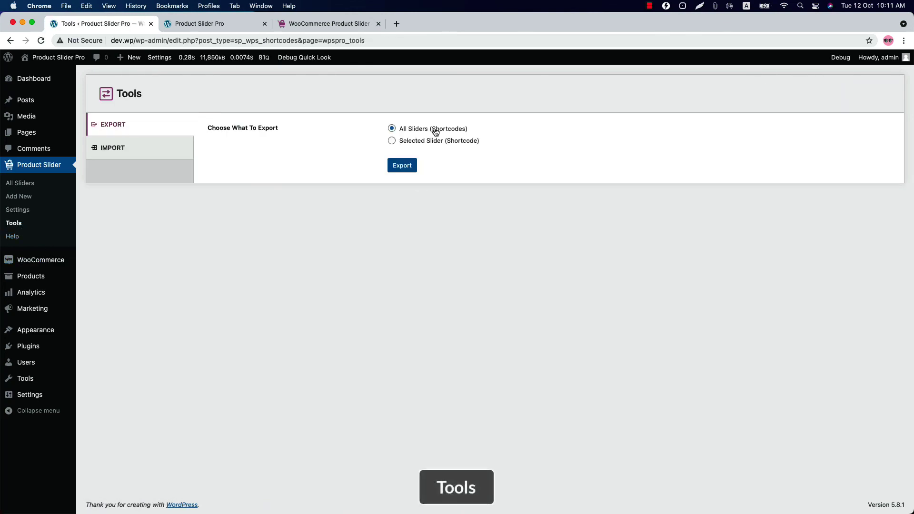